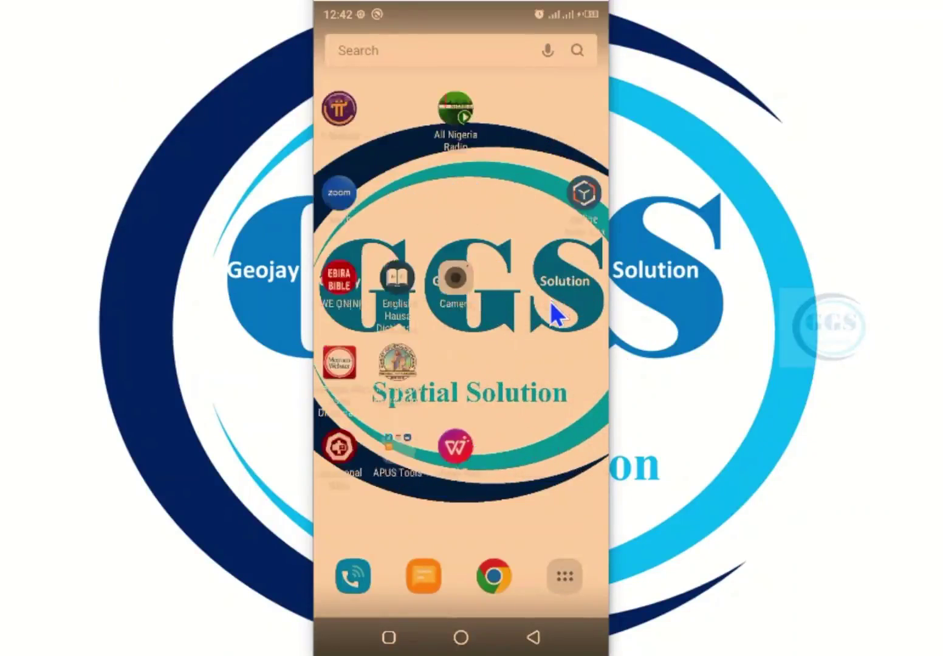
Launch SW Maps and continue with Project 1 on the satellite map.
click(521, 281)
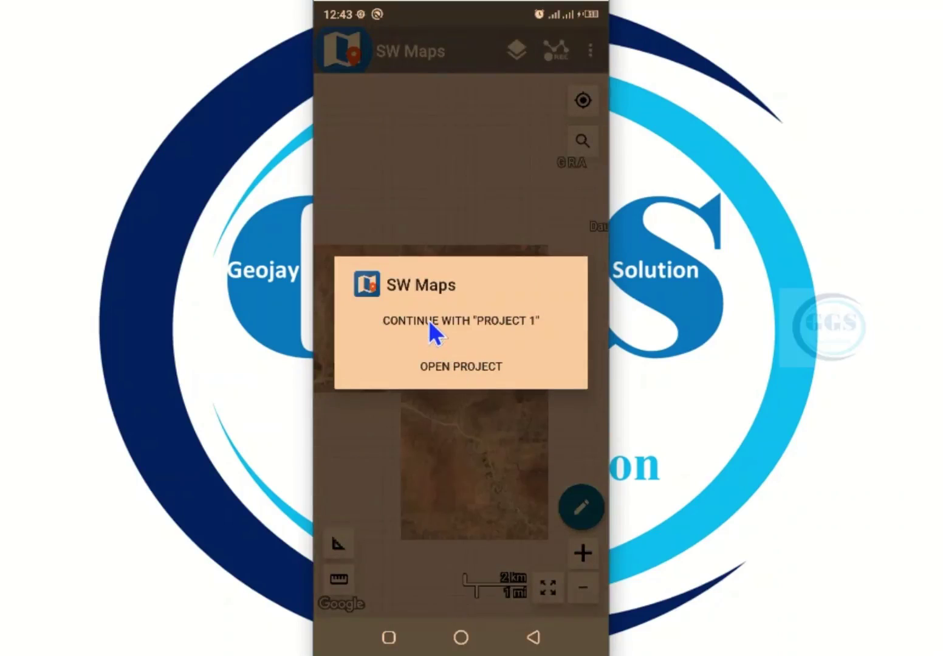
click(430, 324)
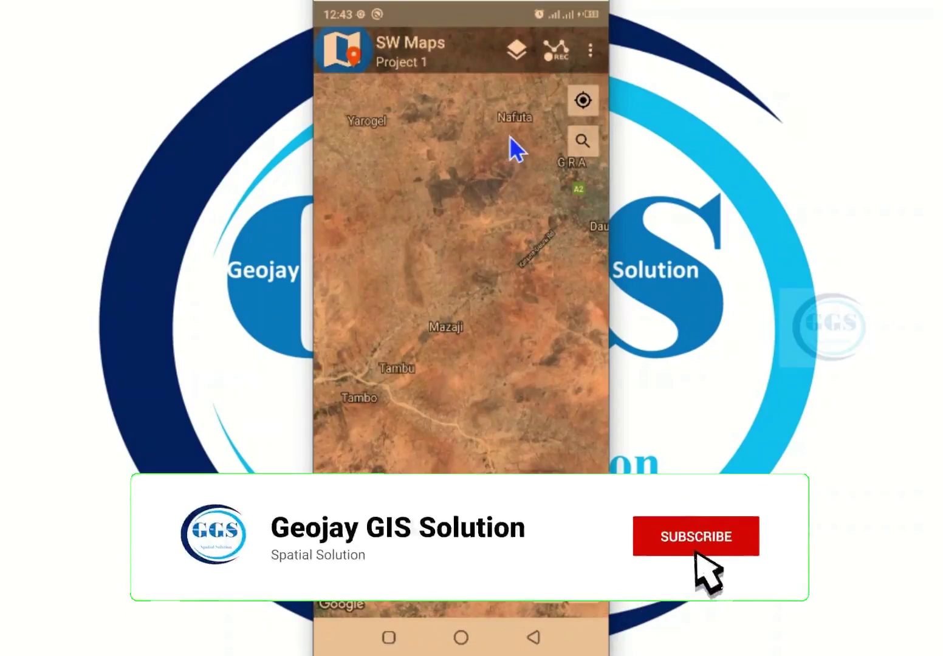
Import the Road features updated.swmz project file via Import Project.
click(342, 48)
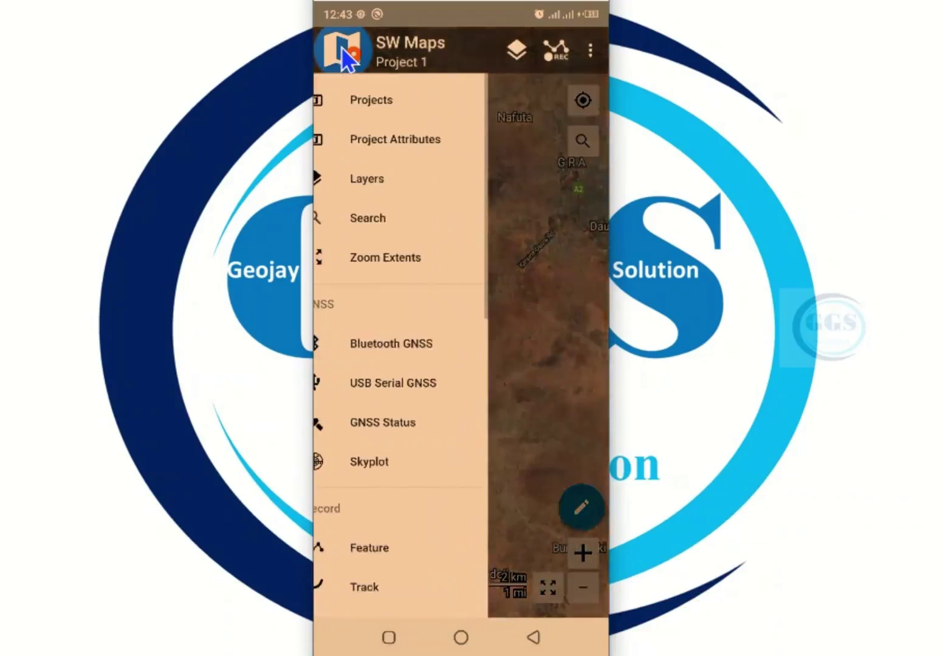
scroll(397, 353, down, 10)
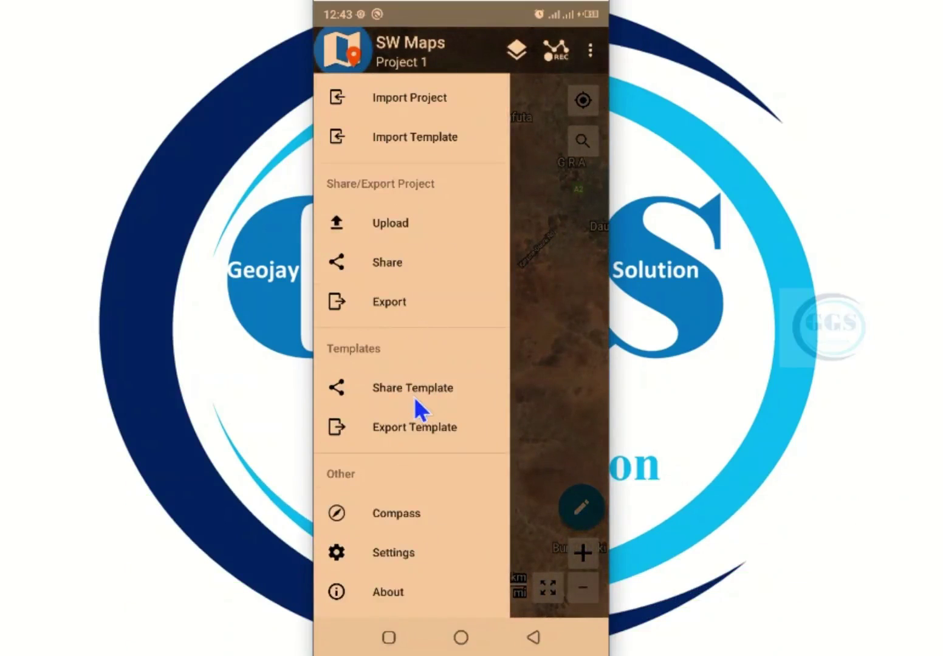
click(389, 100)
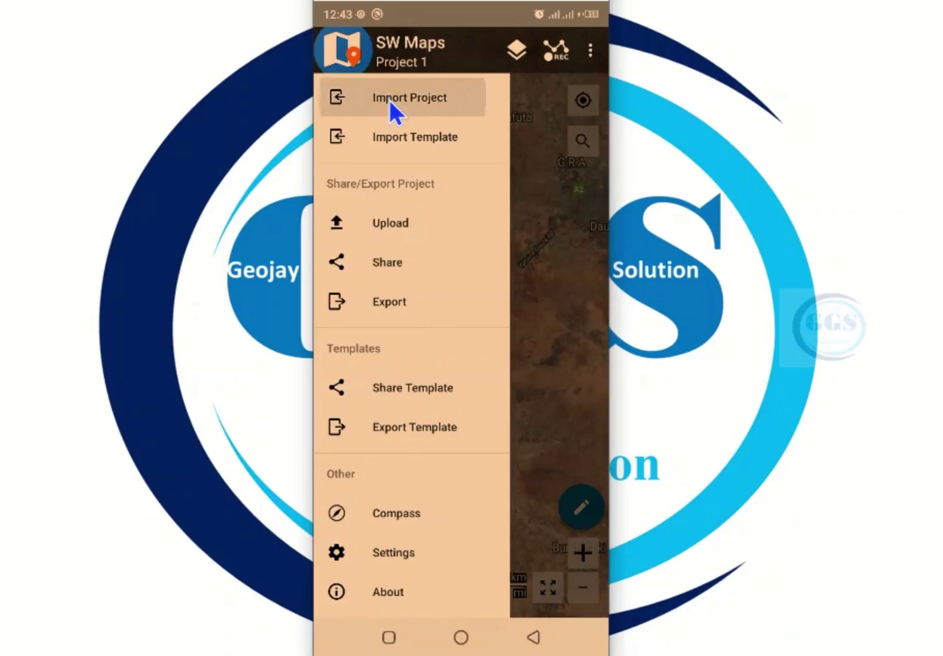
scroll(454, 273, down, 15)
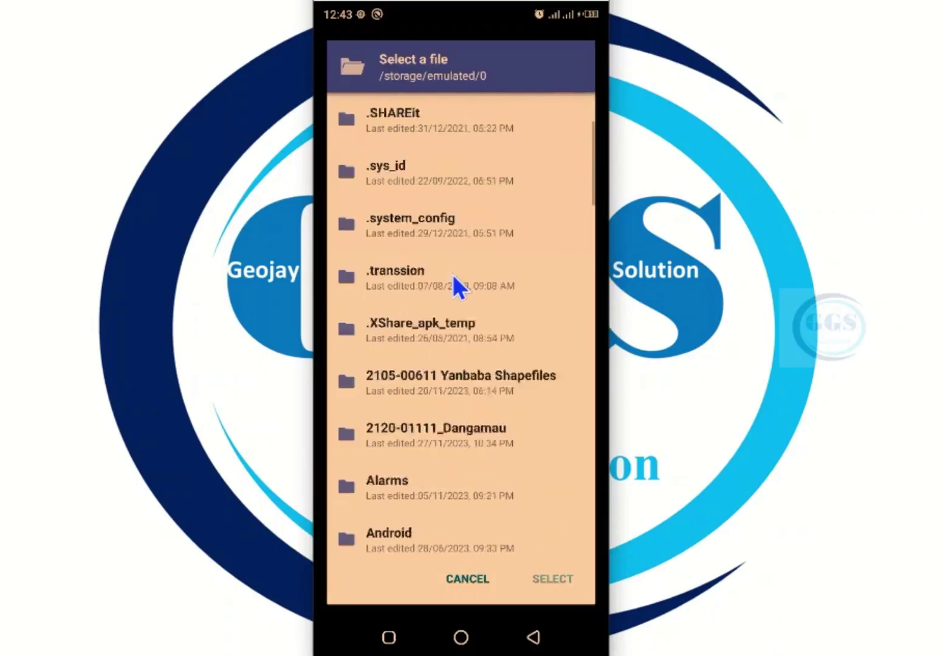
scroll(454, 276, down, 12)
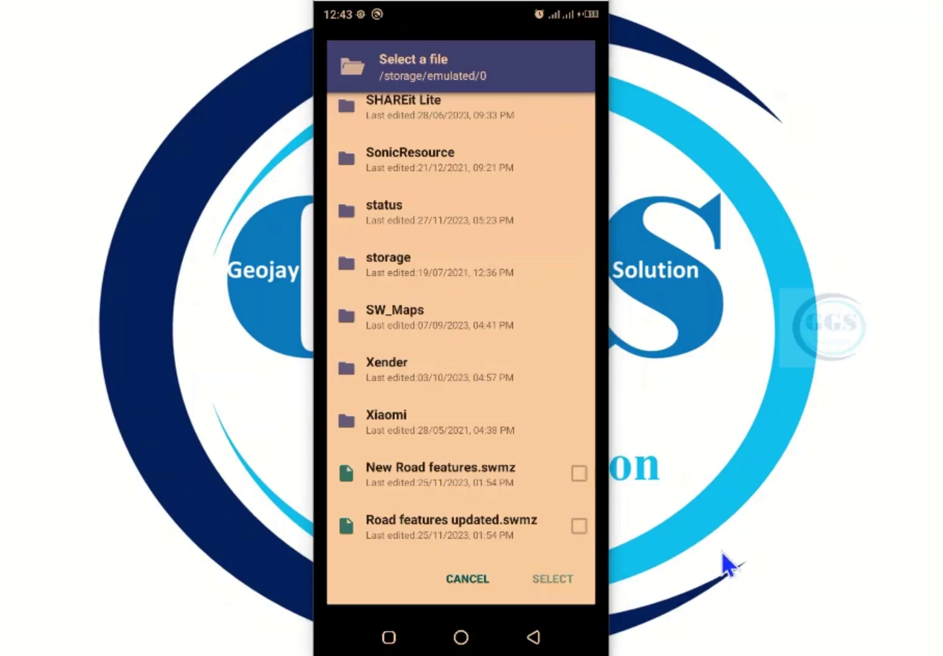
click(576, 530)
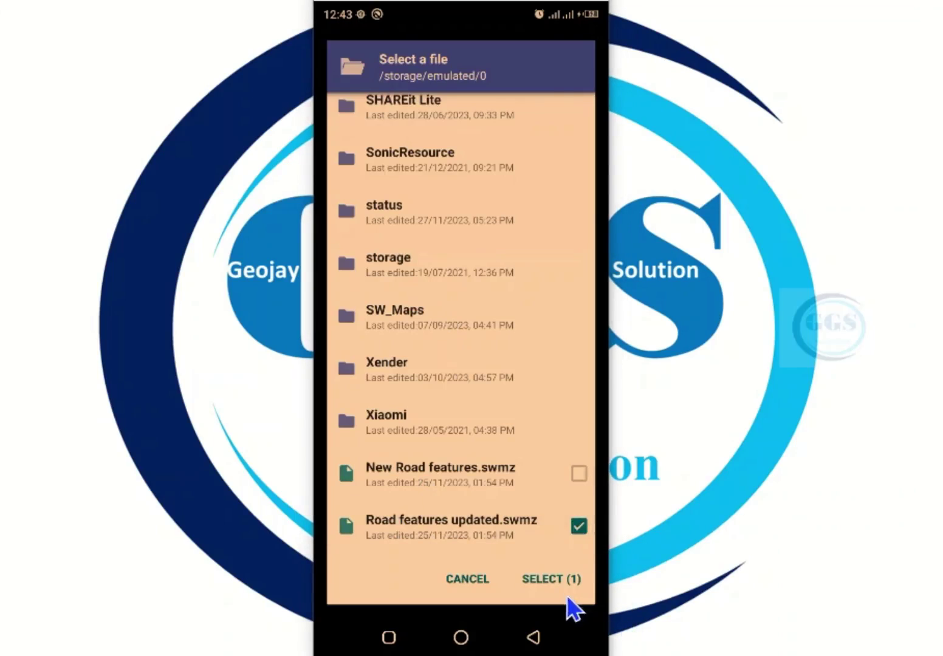
click(553, 581)
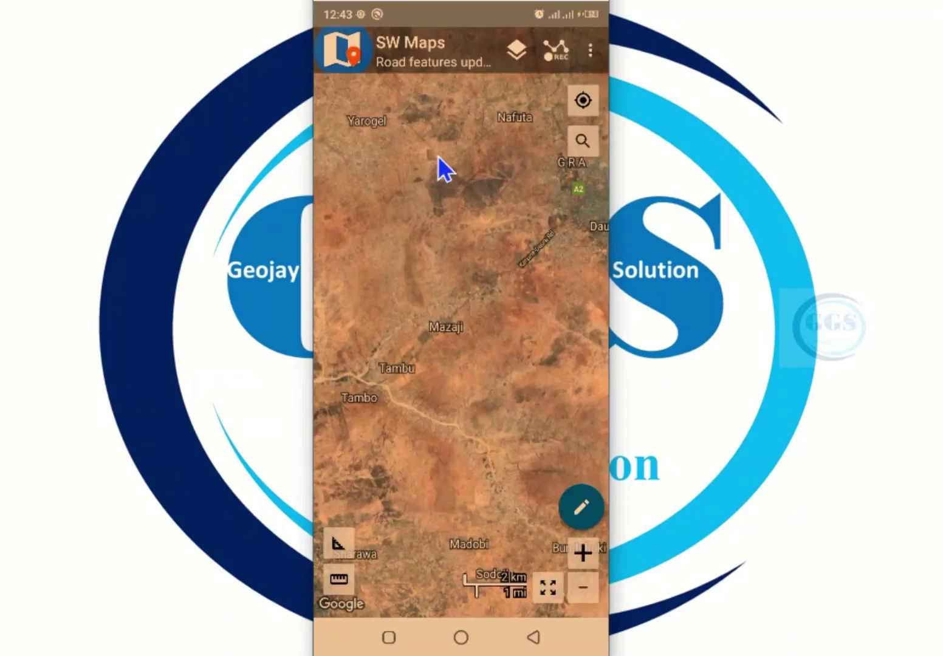
Zoom to the extents of all project features, then bring up the layers list.
click(346, 51)
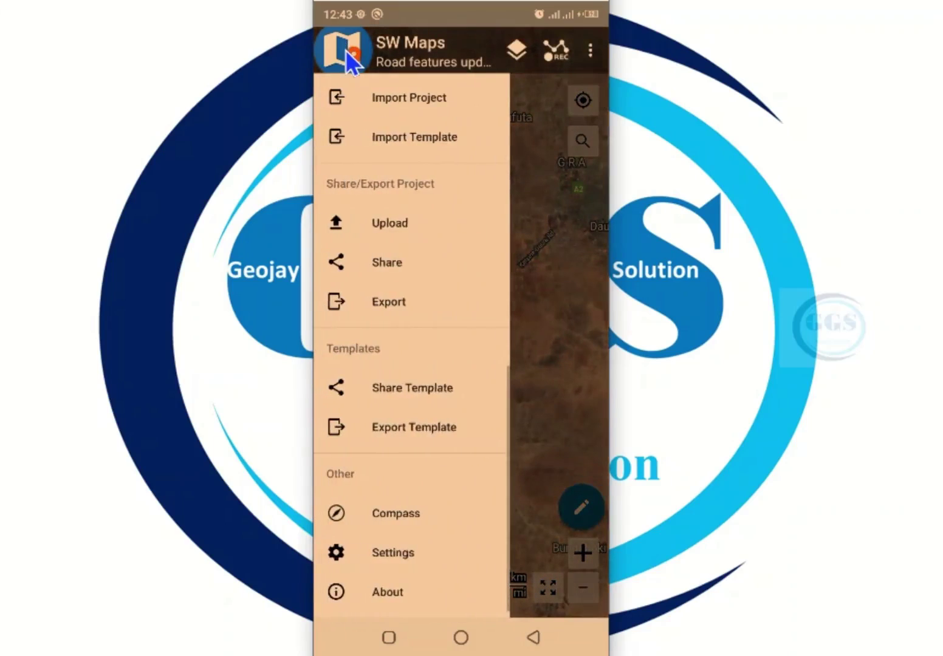
scroll(426, 240, up, 8)
scroll(426, 240, up, 3)
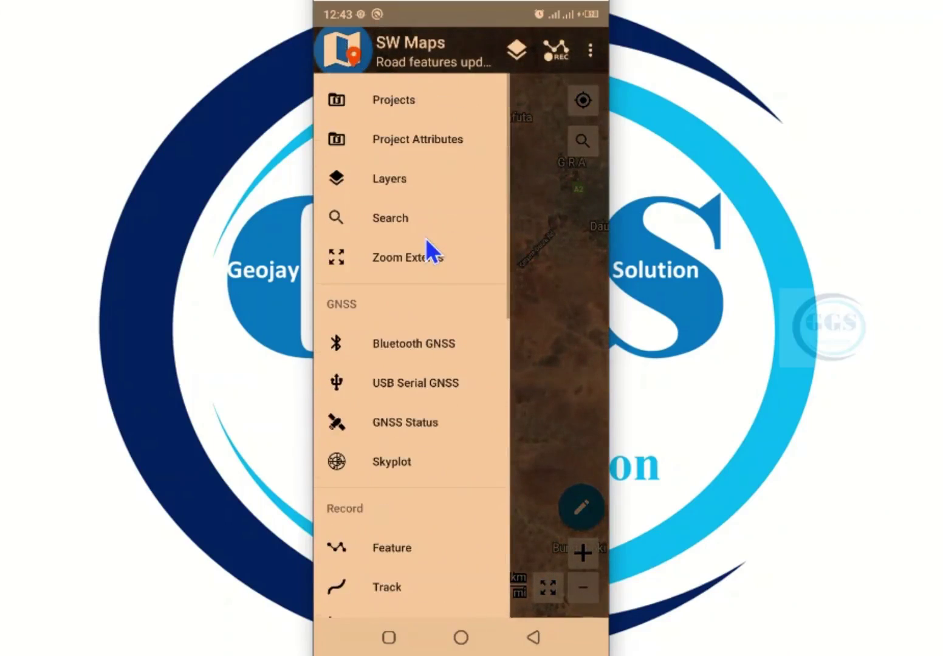
click(404, 261)
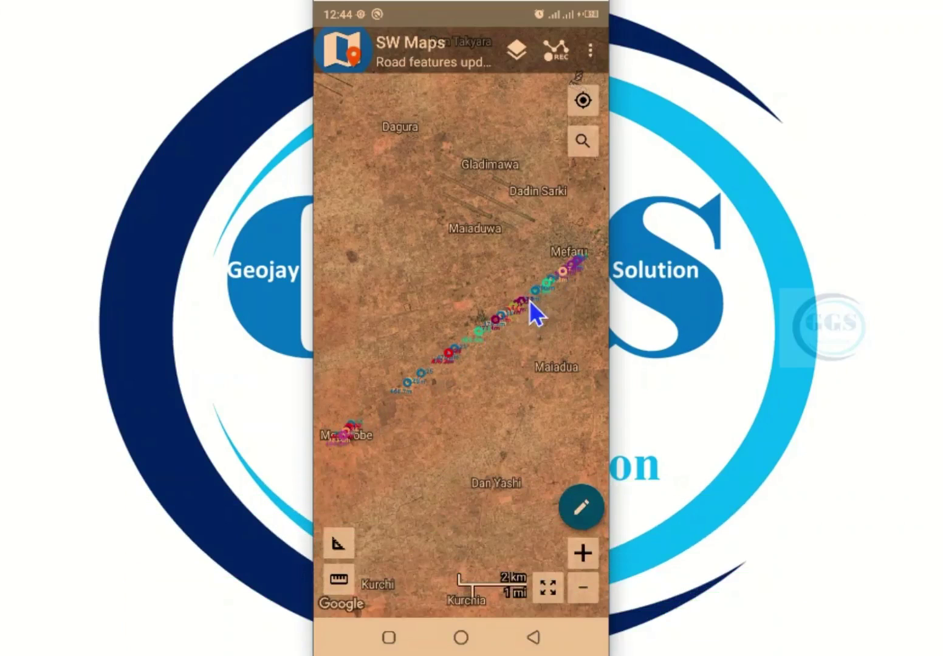
click(516, 49)
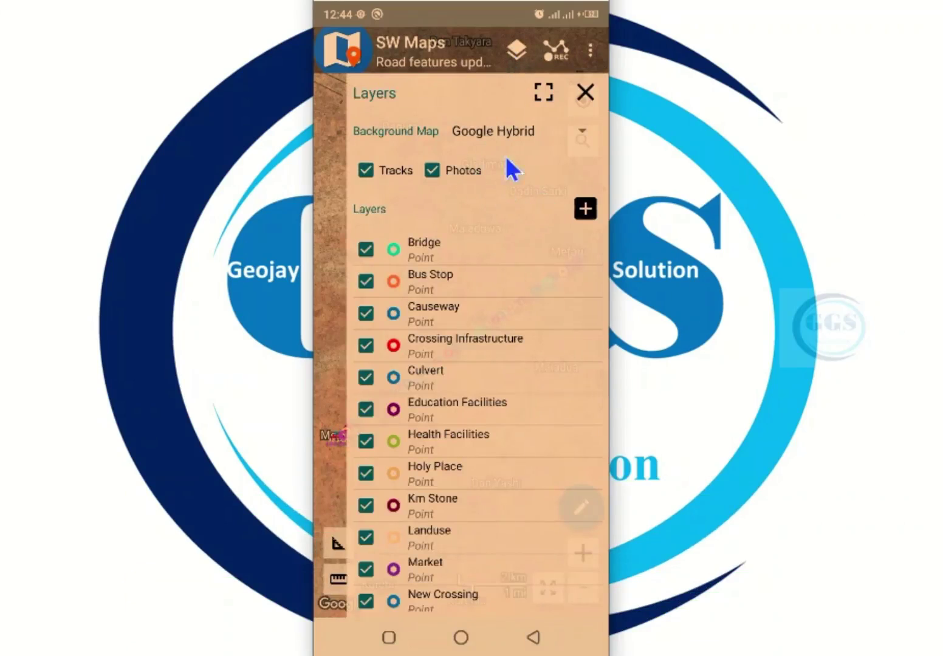
Add the Road.shp shapefile as a new map layer.
click(585, 211)
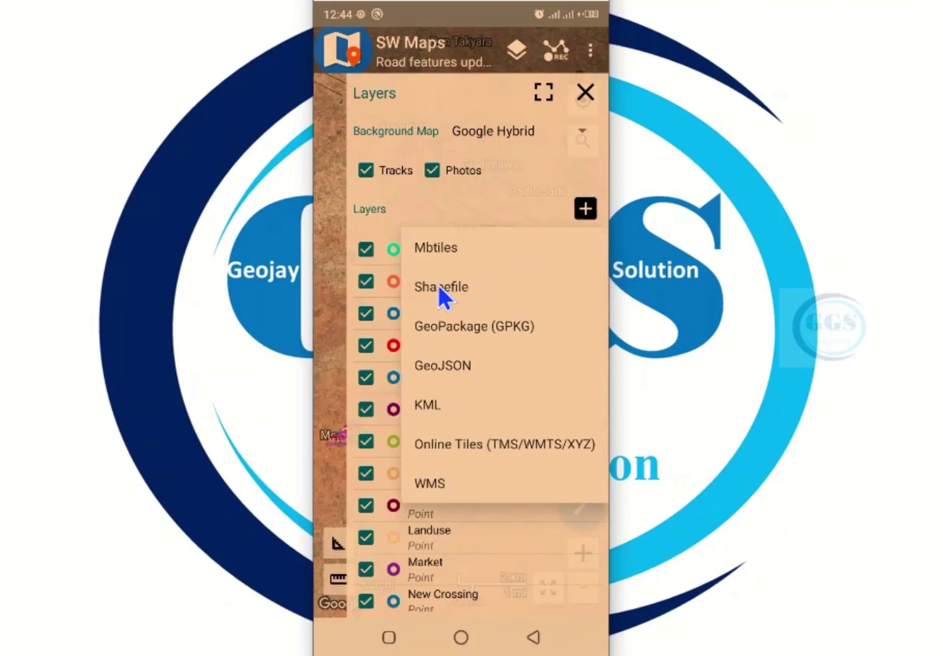
click(437, 285)
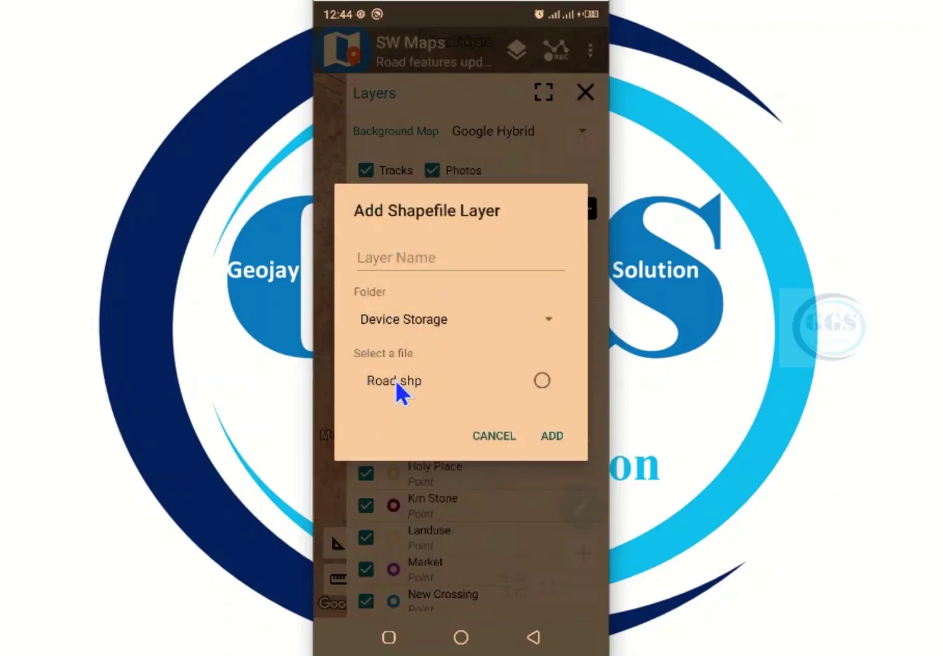
click(395, 380)
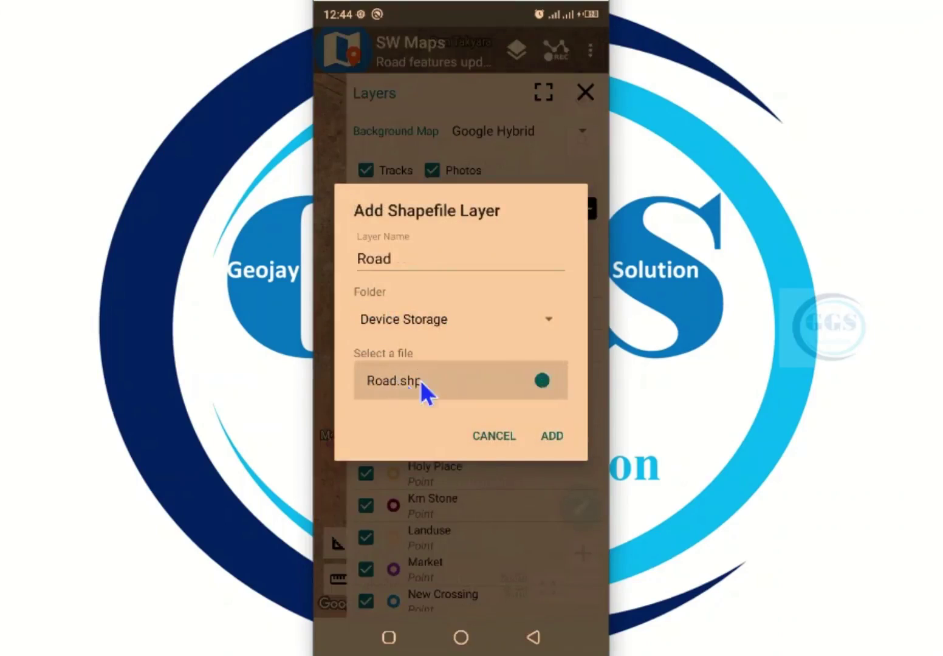
click(549, 433)
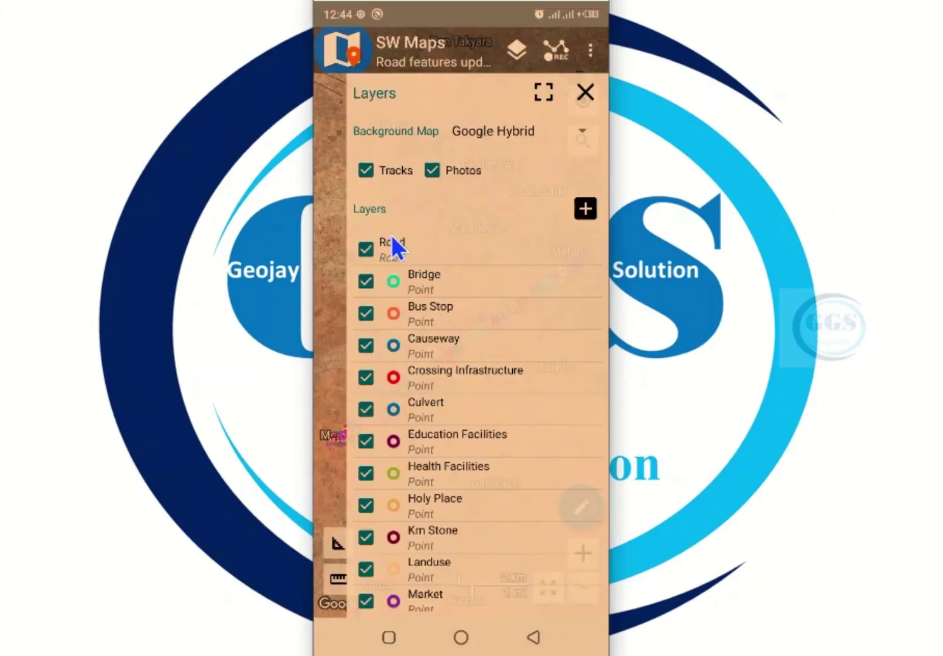
Symbolise the Road layer with an 8 px orange line and return to the map.
click(417, 245)
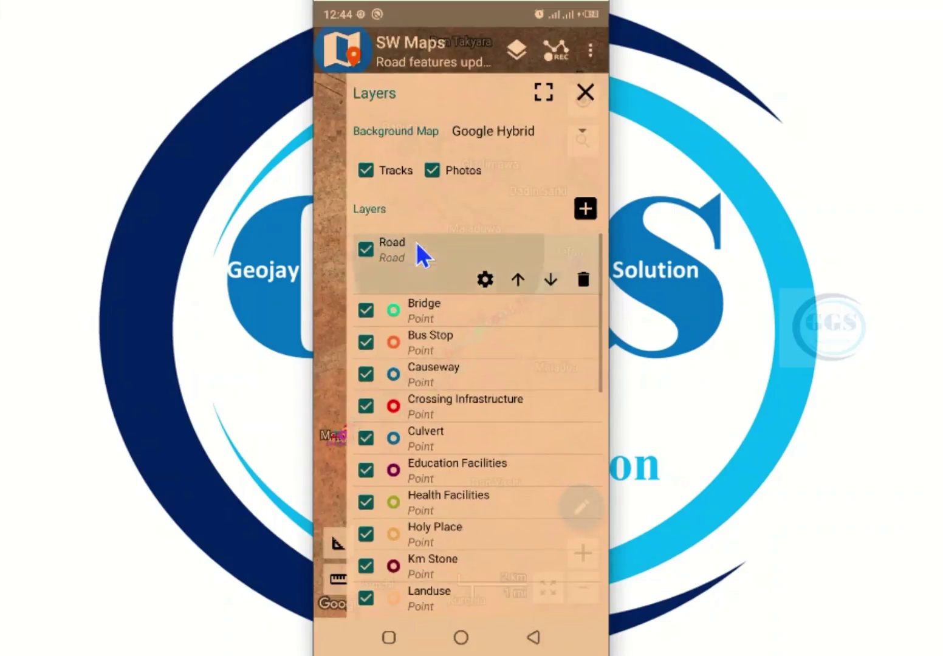
click(485, 280)
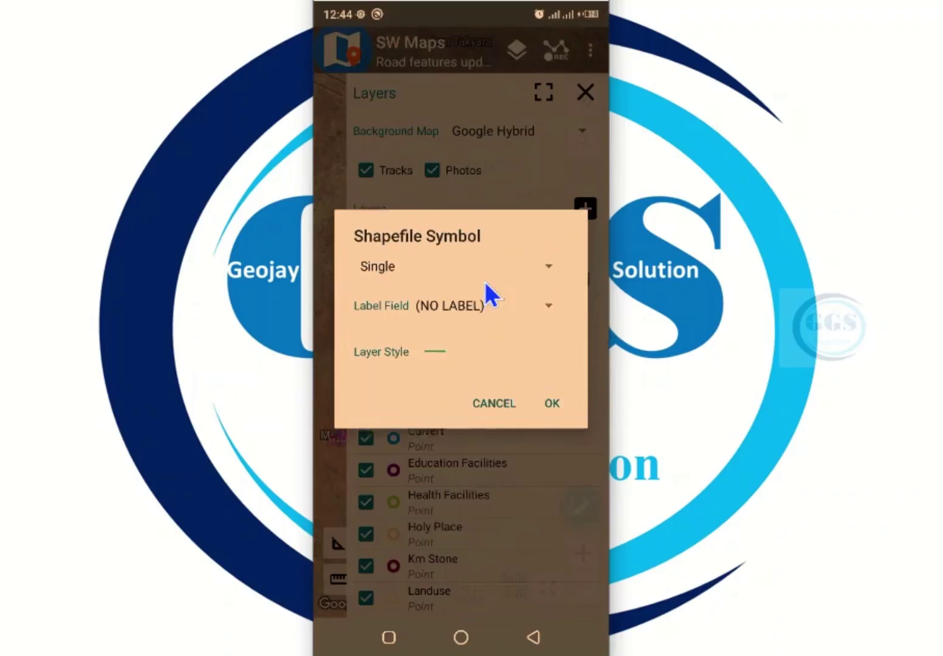
click(437, 354)
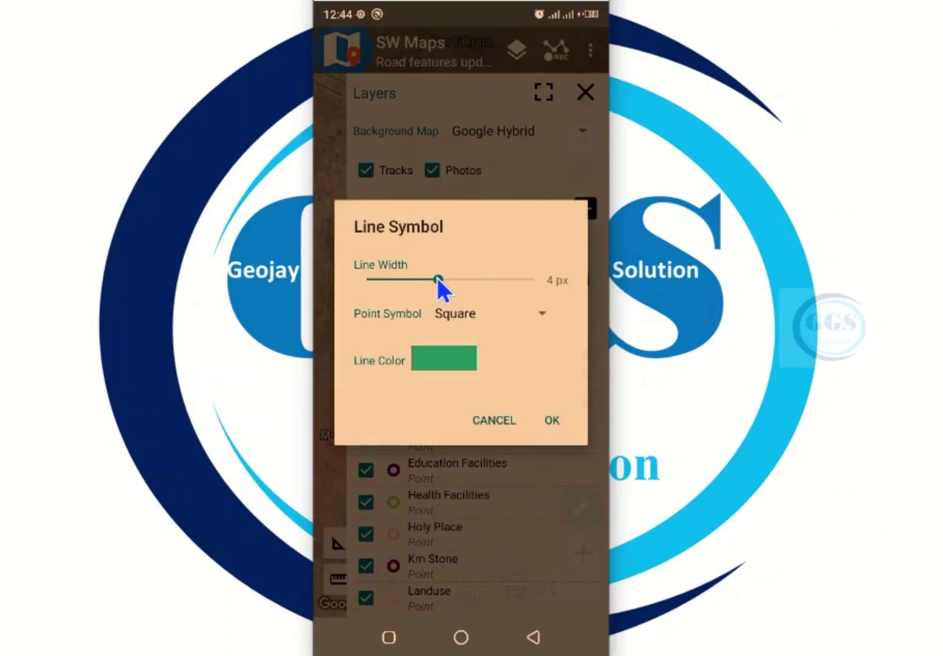
drag(436, 277, 545, 279)
click(467, 355)
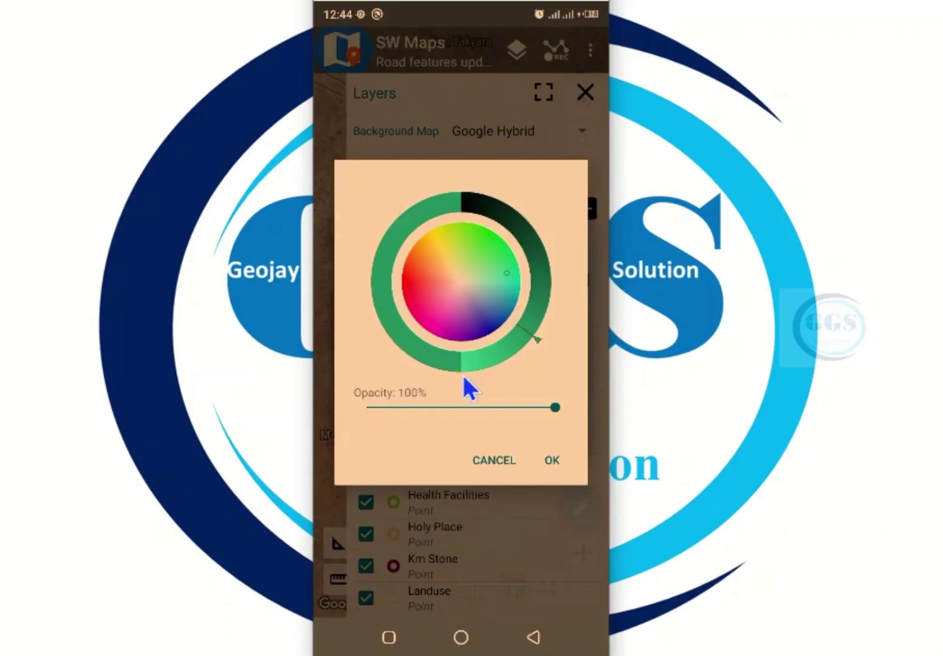
click(414, 253)
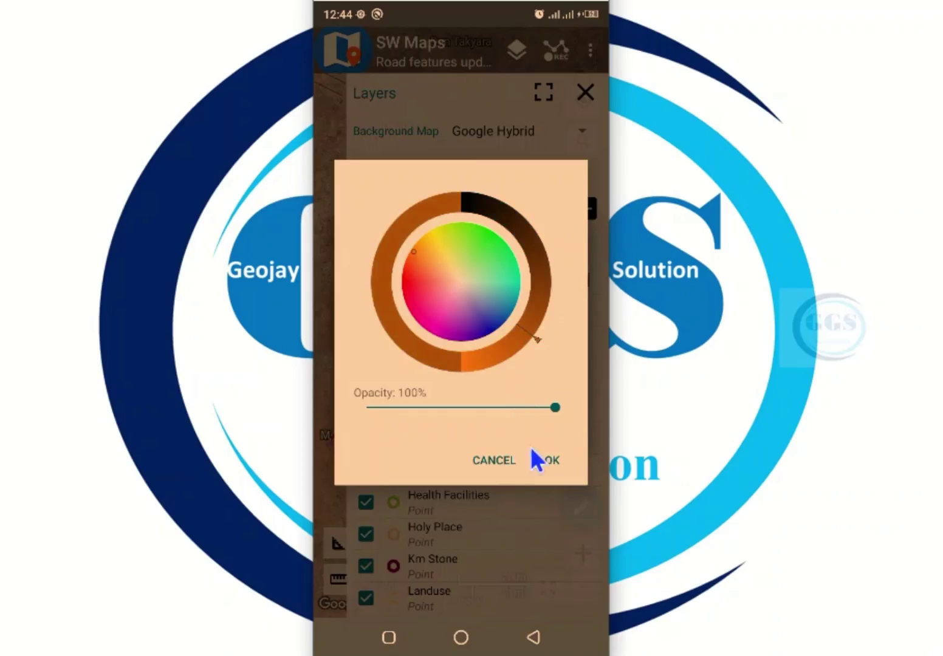
click(551, 456)
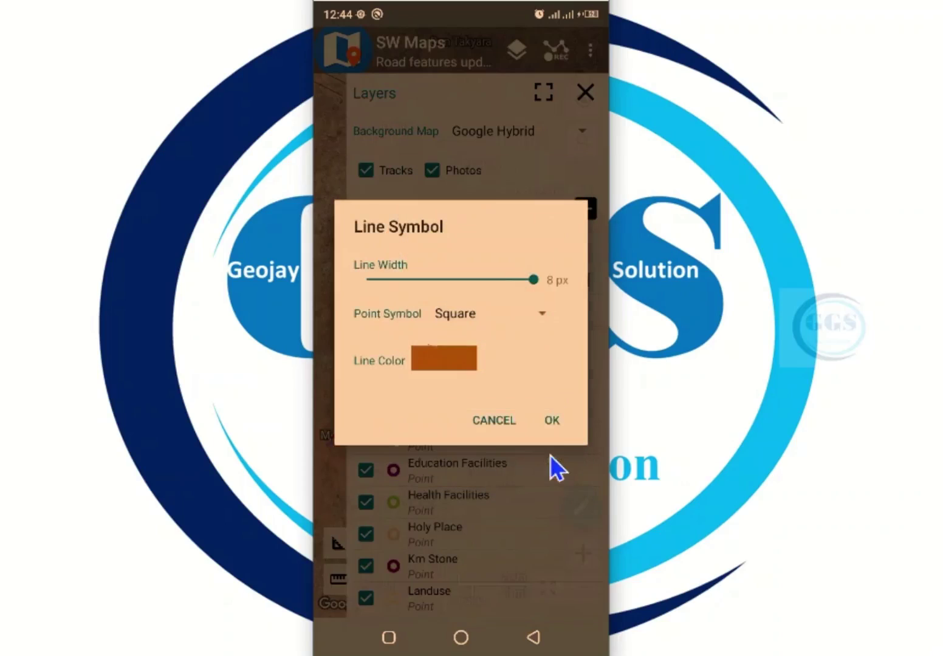
click(552, 421)
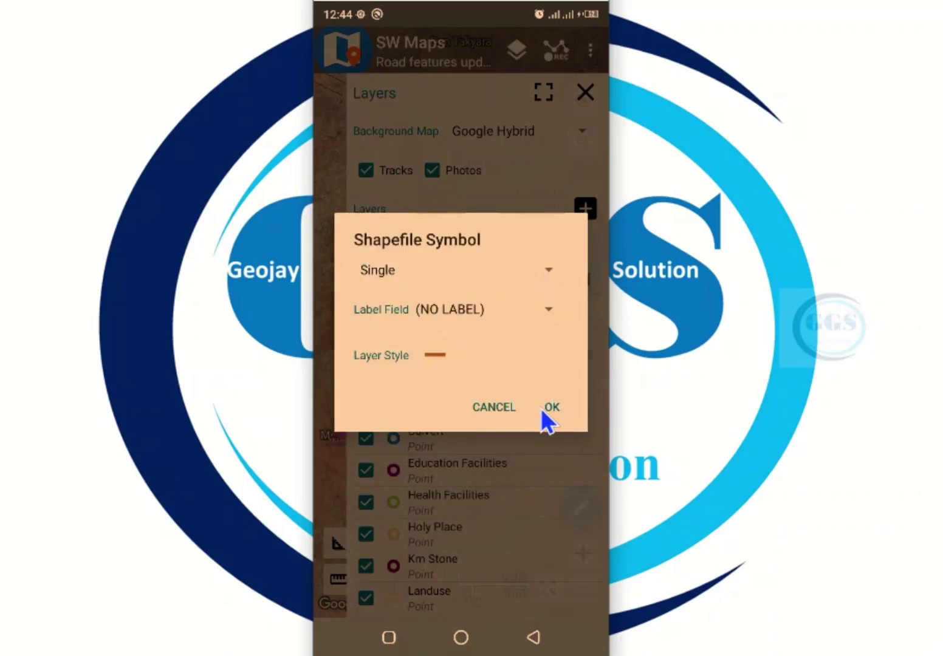
click(550, 408)
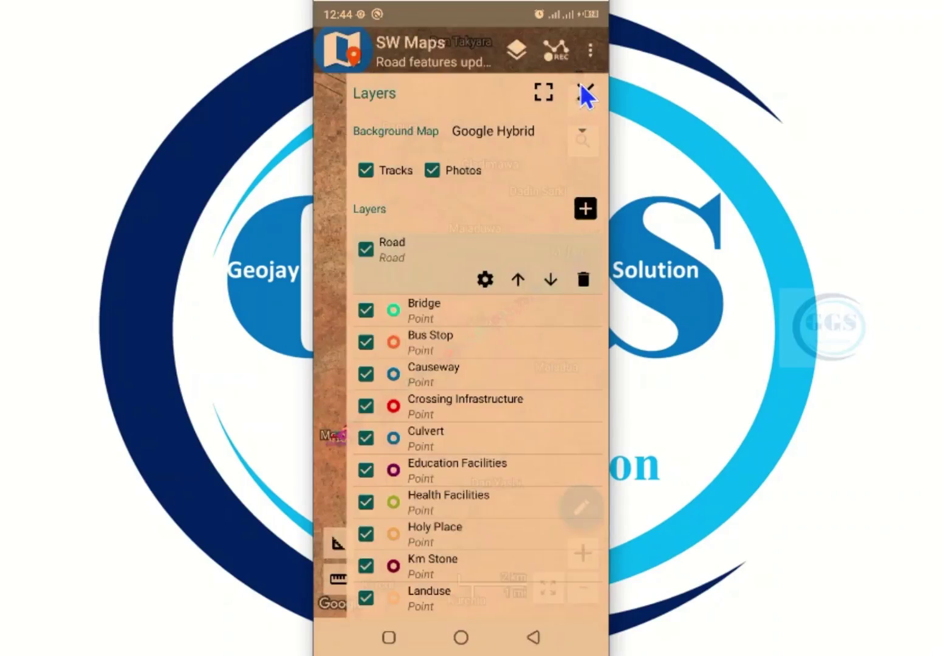
click(584, 93)
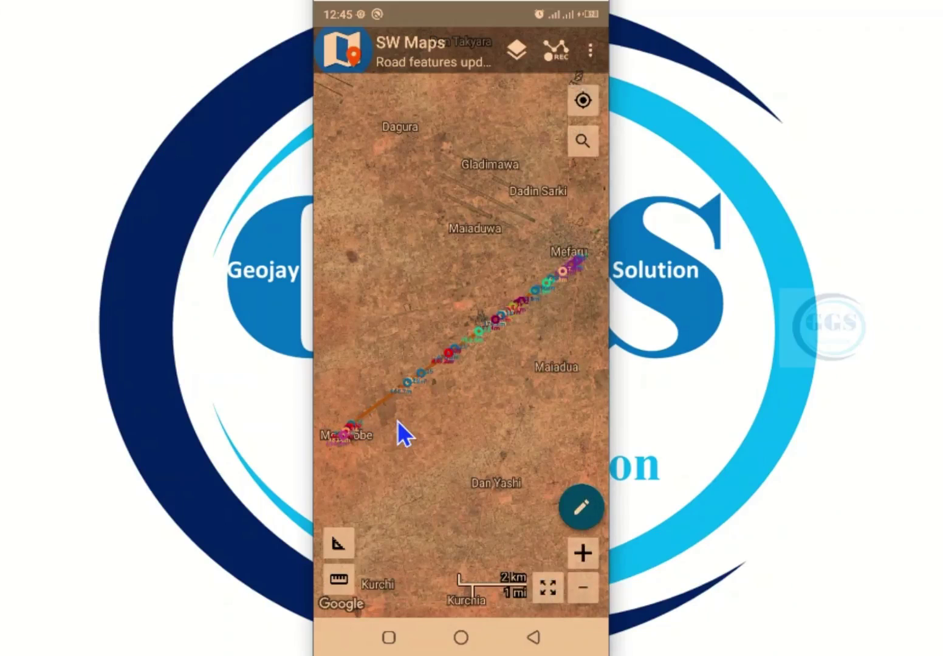
Zoom in, pan along the road, and list the features at a marker cluster.
scroll(404, 434, up, 5)
scroll(404, 434, up, 2)
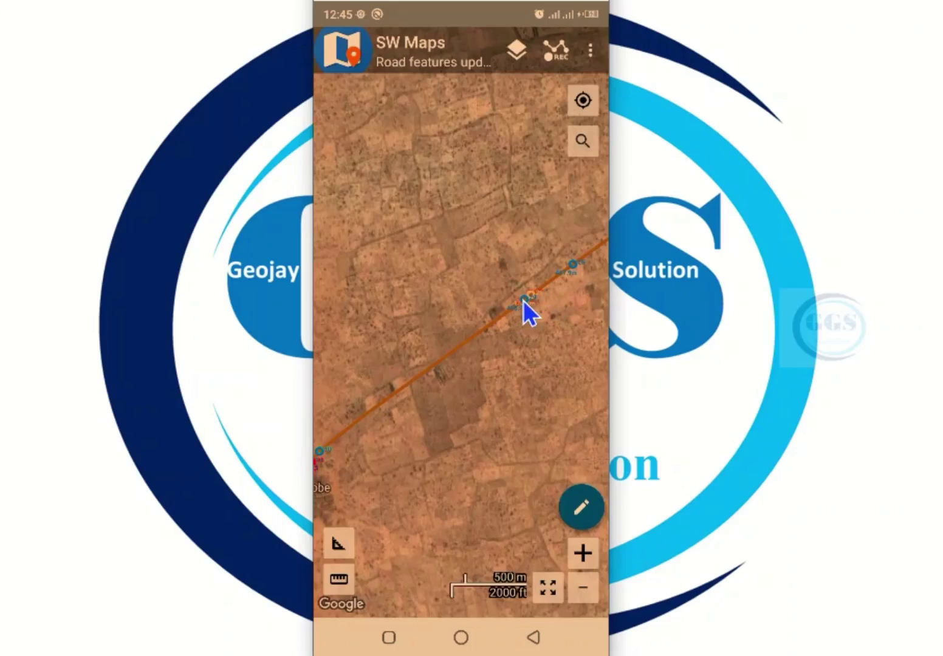
drag(521, 307, 471, 310)
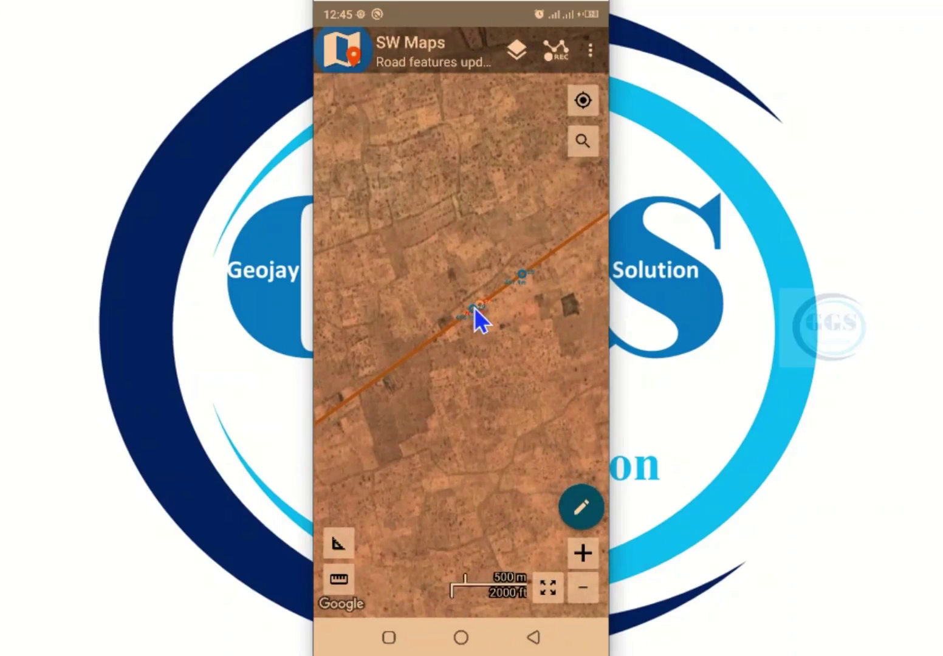
click(475, 307)
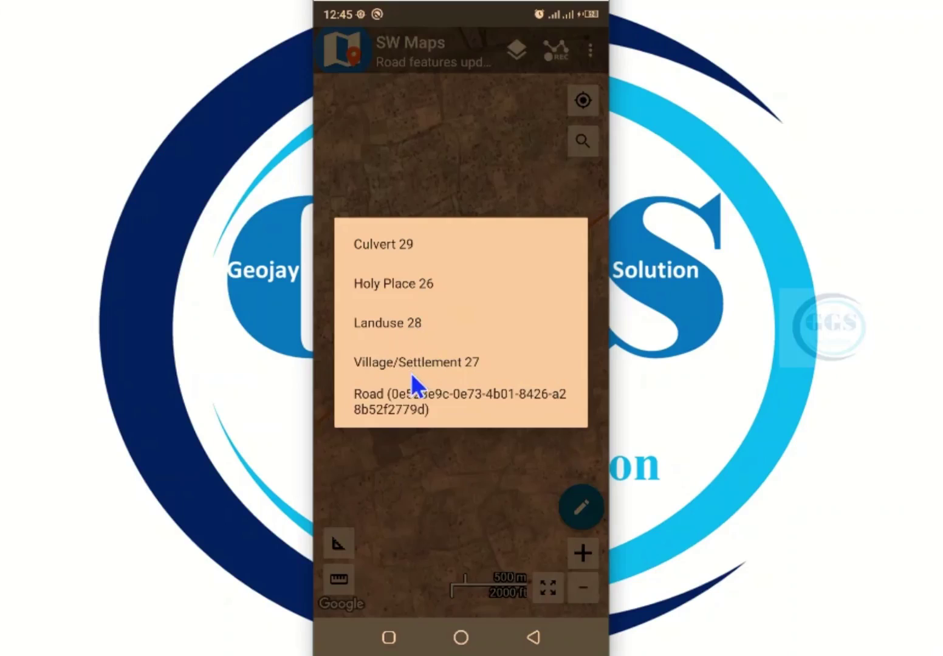
Open Culvert 29, scroll through its attributes and photo, then close it.
click(378, 246)
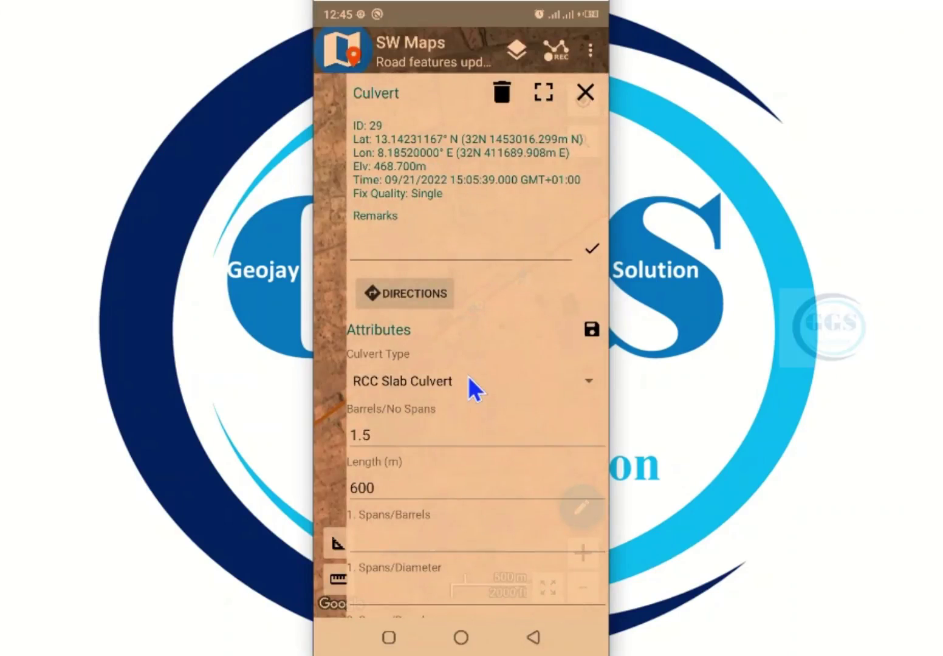
scroll(469, 378, down, 2)
scroll(468, 377, down, 3)
scroll(468, 377, down, 5)
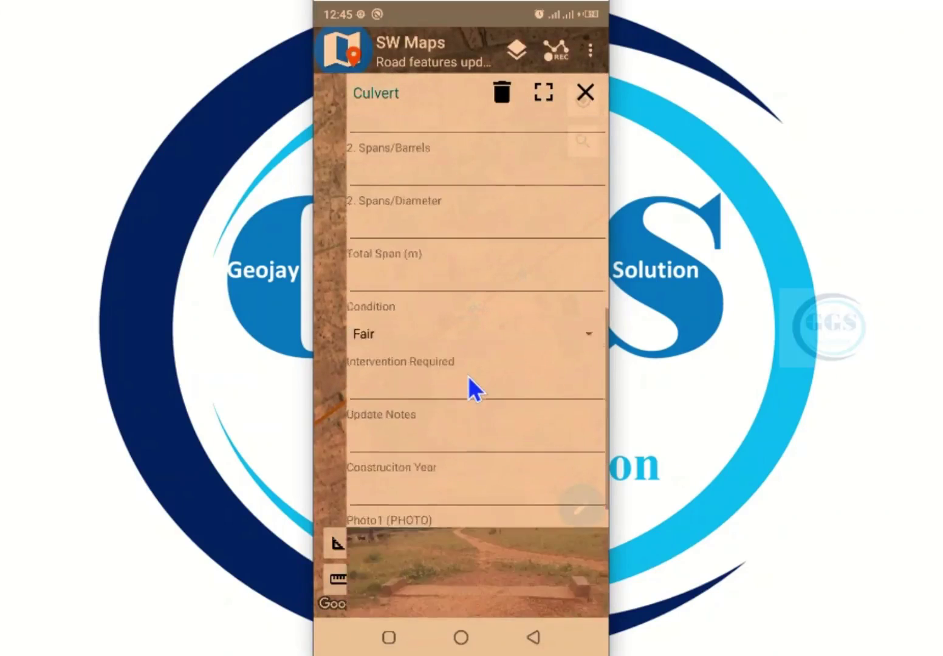
scroll(468, 375, down, 4)
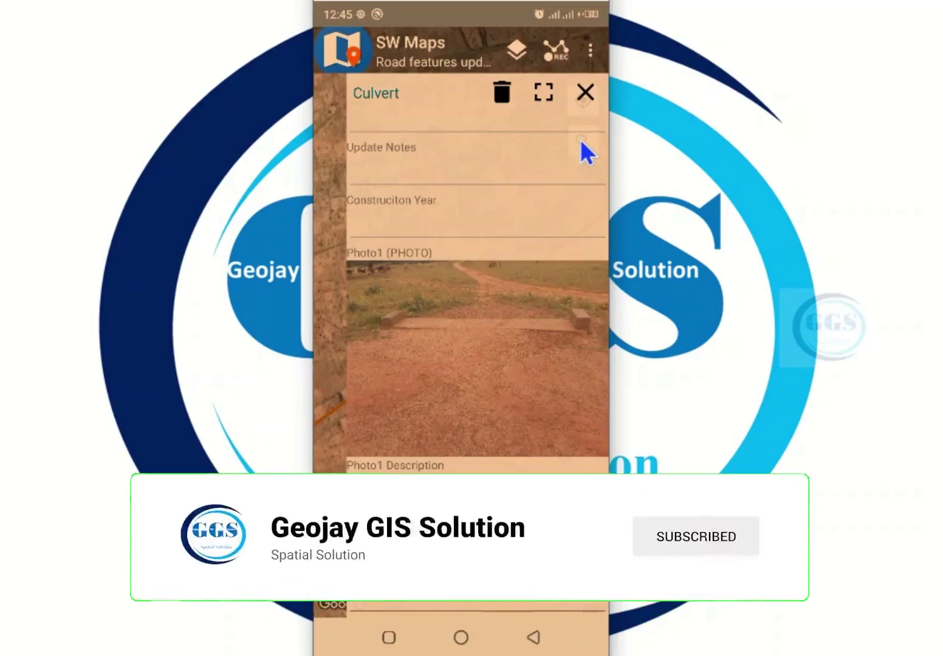
click(585, 90)
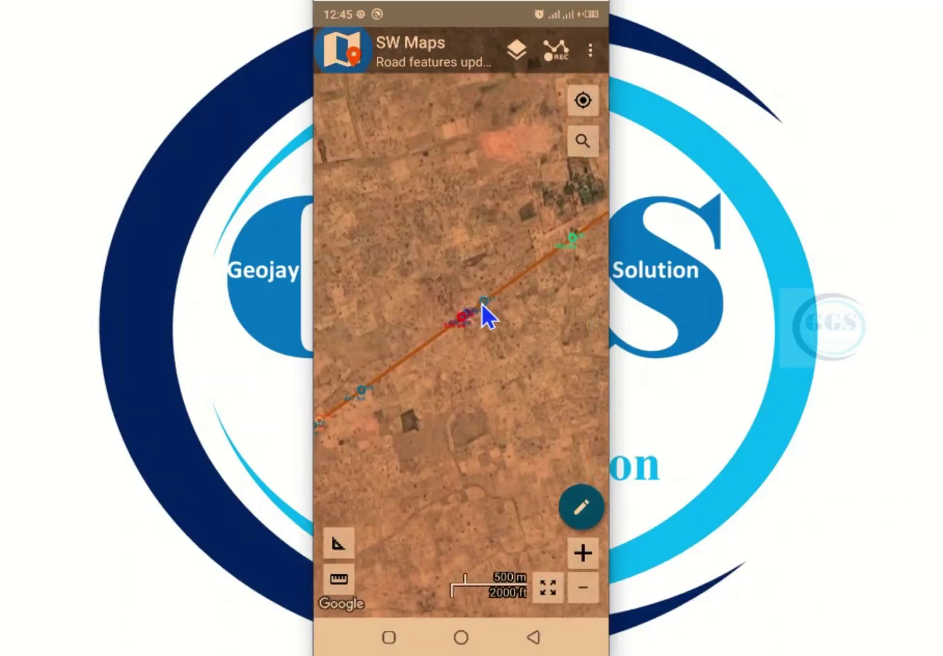
click(455, 324)
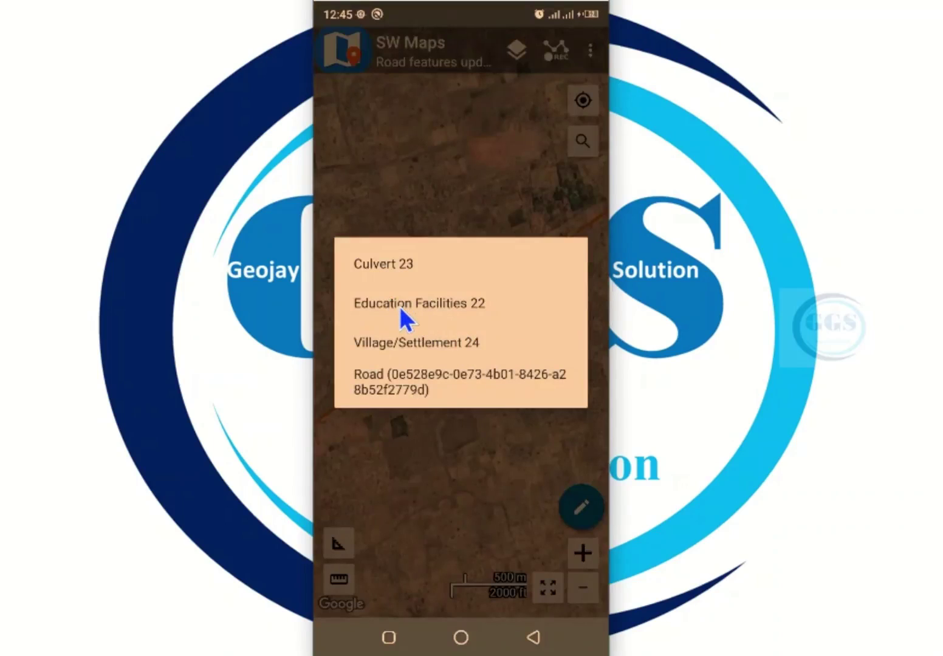
click(399, 306)
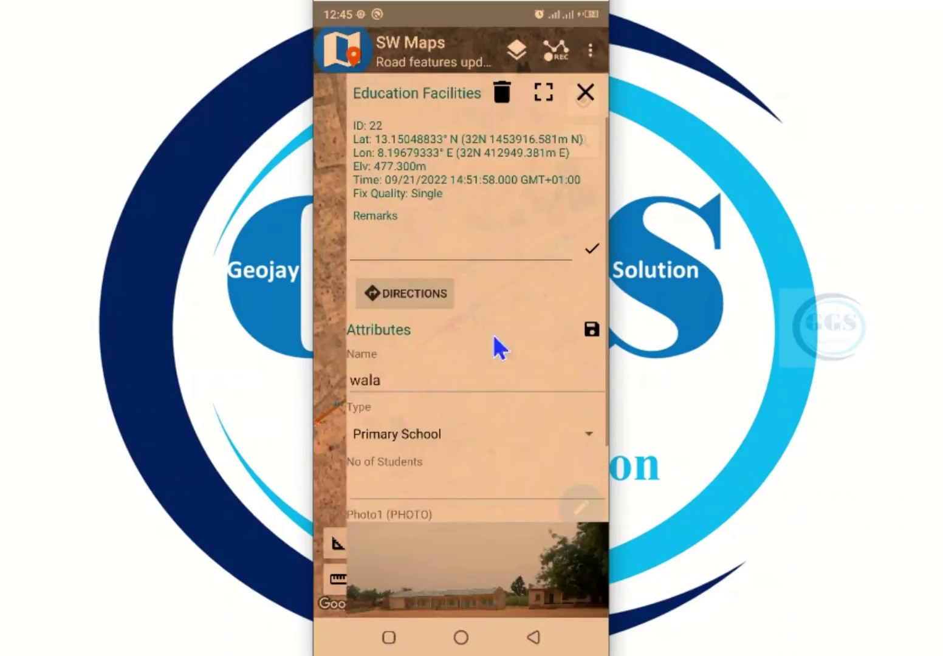
scroll(488, 379, down, 3)
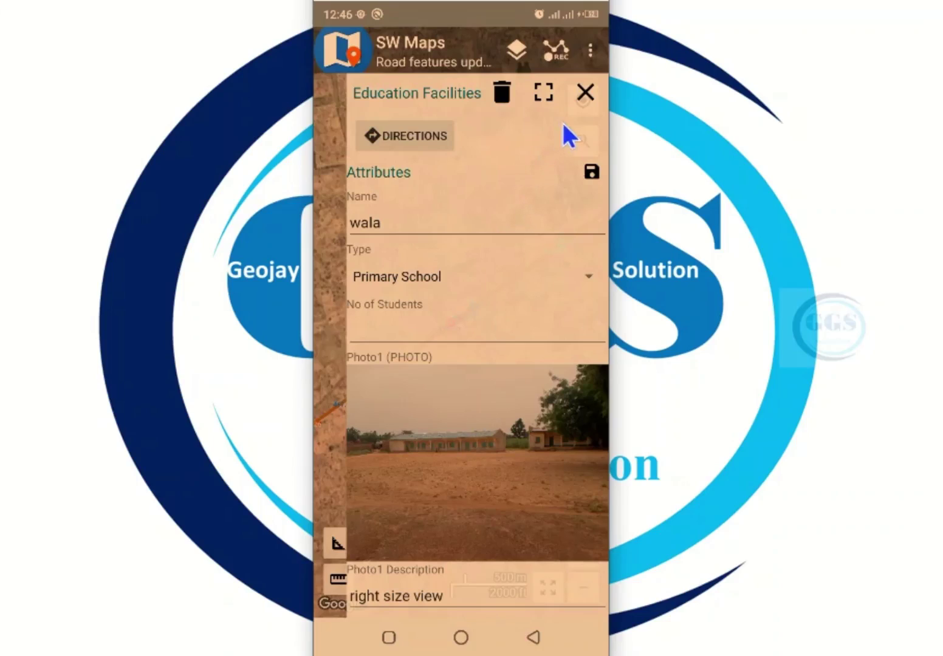
click(585, 93)
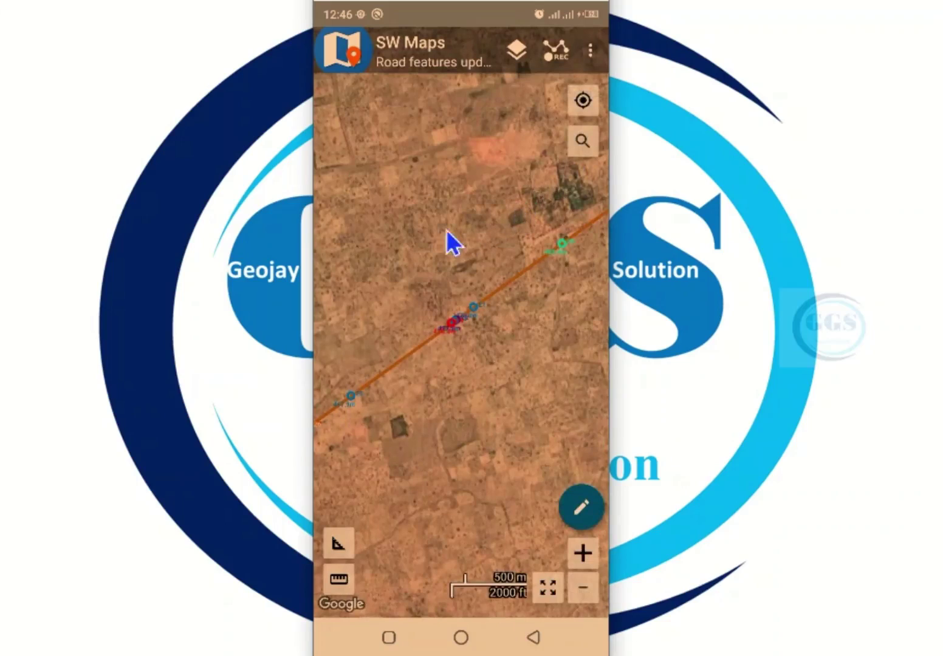
Export all layers to the XLS spreadsheet 'Road features updated' and check the completion notification.
click(342, 55)
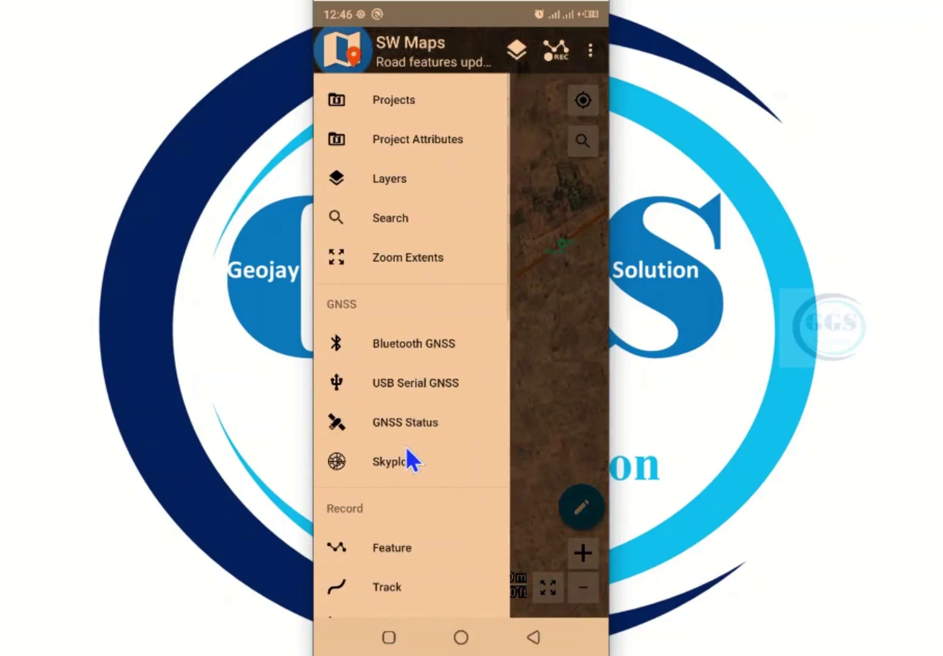
scroll(406, 447, down, 5)
scroll(407, 450, down, 3)
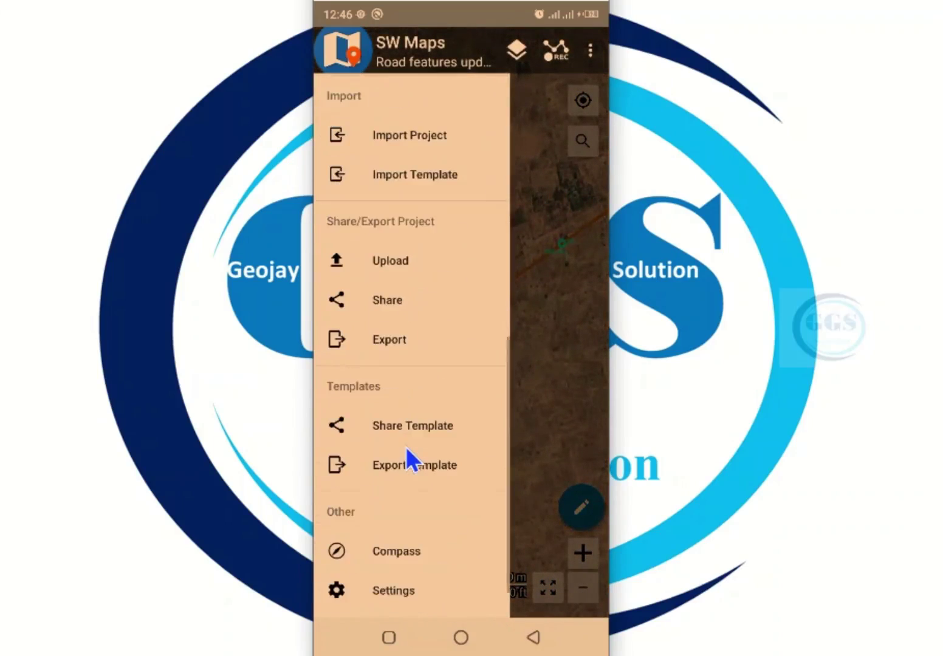
click(383, 338)
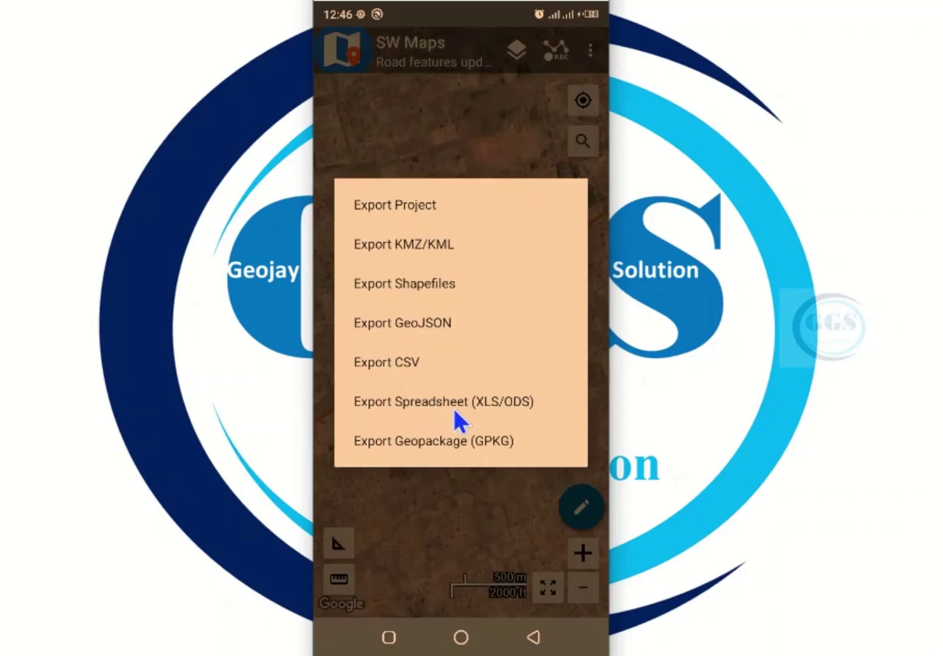
click(416, 402)
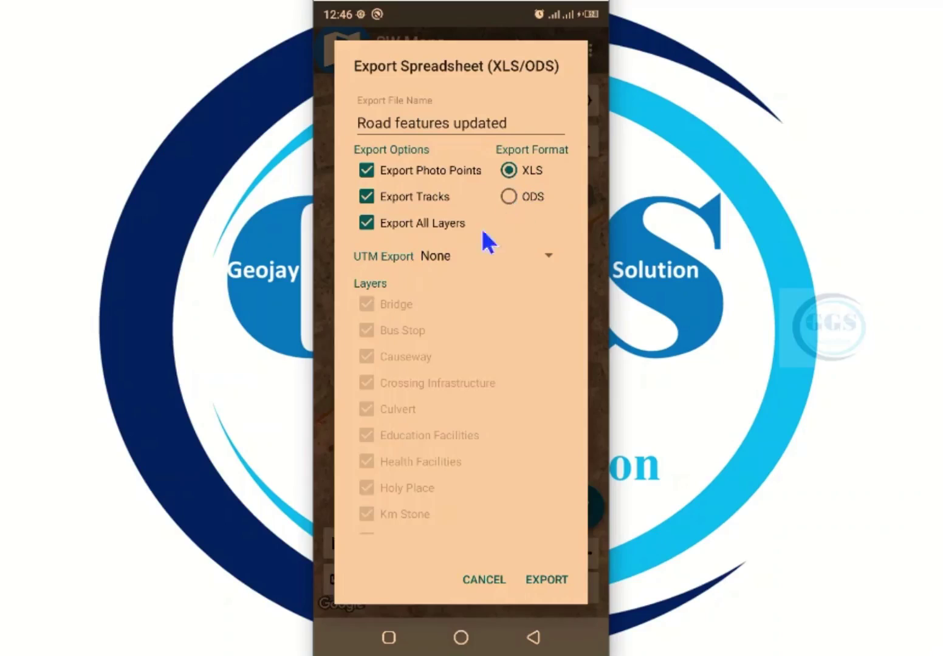
click(547, 579)
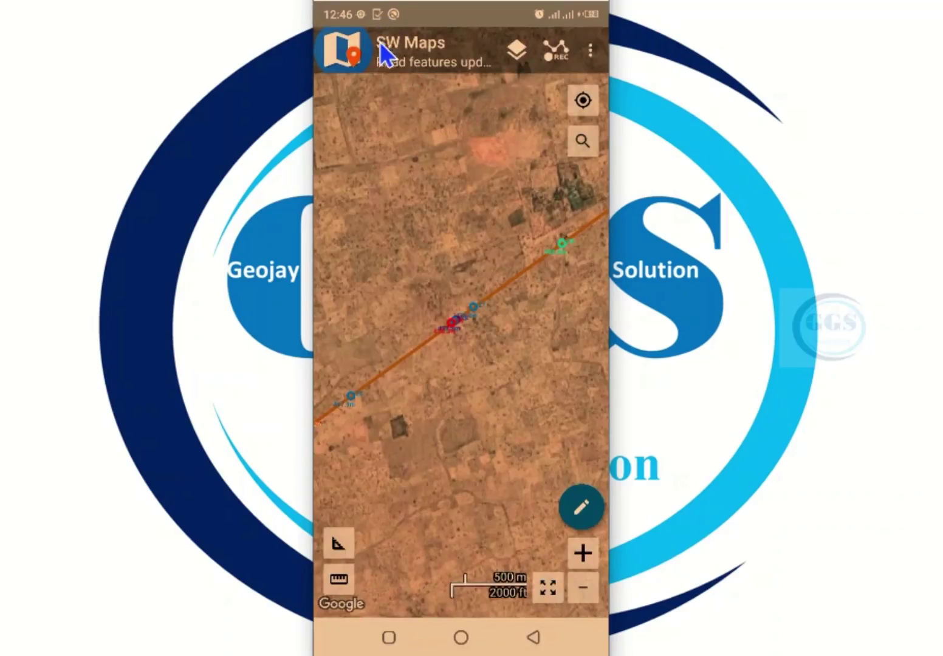
drag(383, 11, 332, 173)
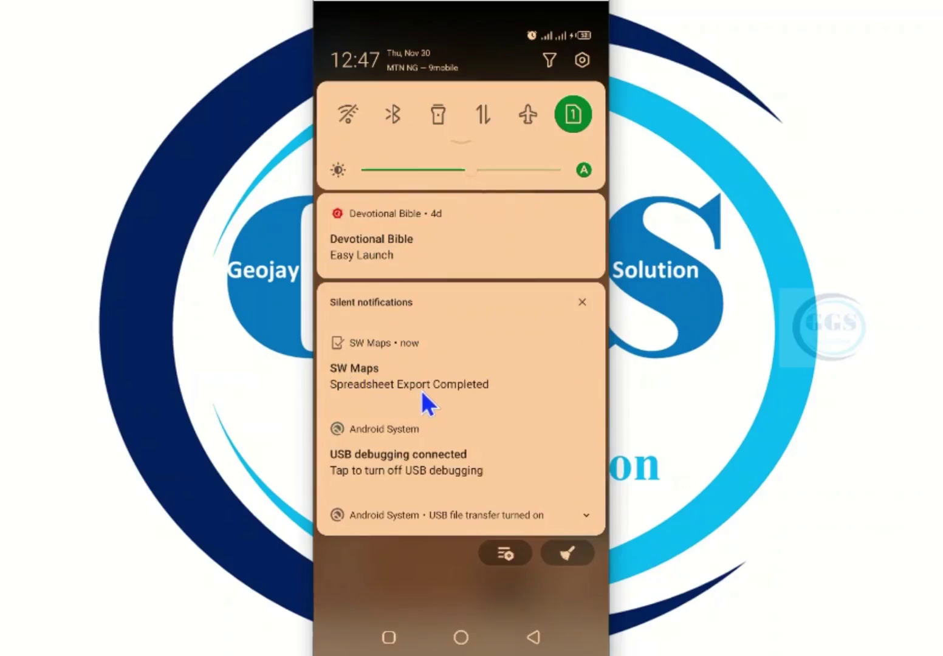
Clear all notifications and go back to the Android home screen.
click(575, 550)
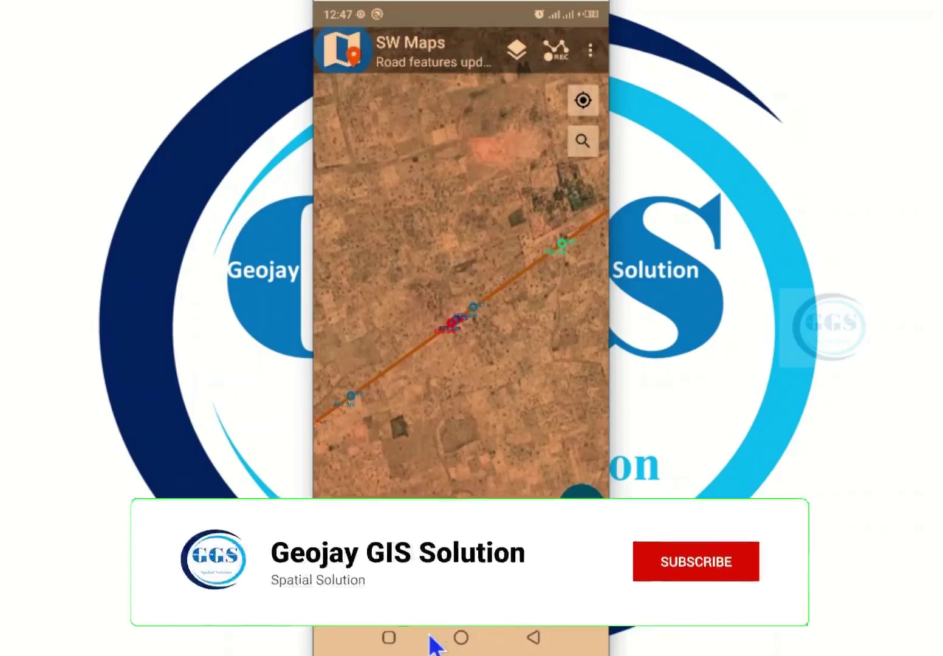
click(462, 638)
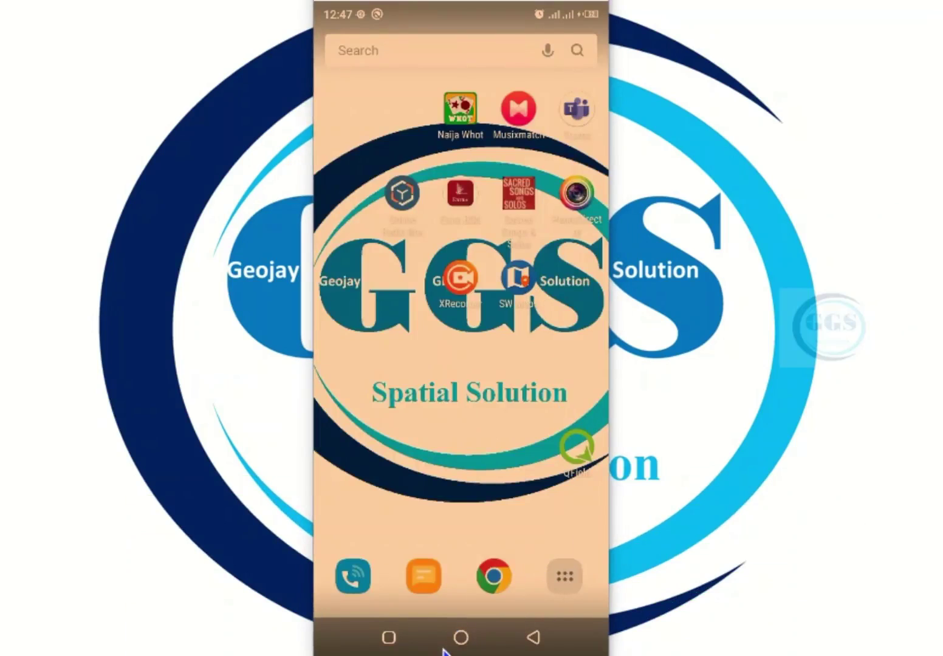
Launch Files by Google and open Internal storage.
click(564, 575)
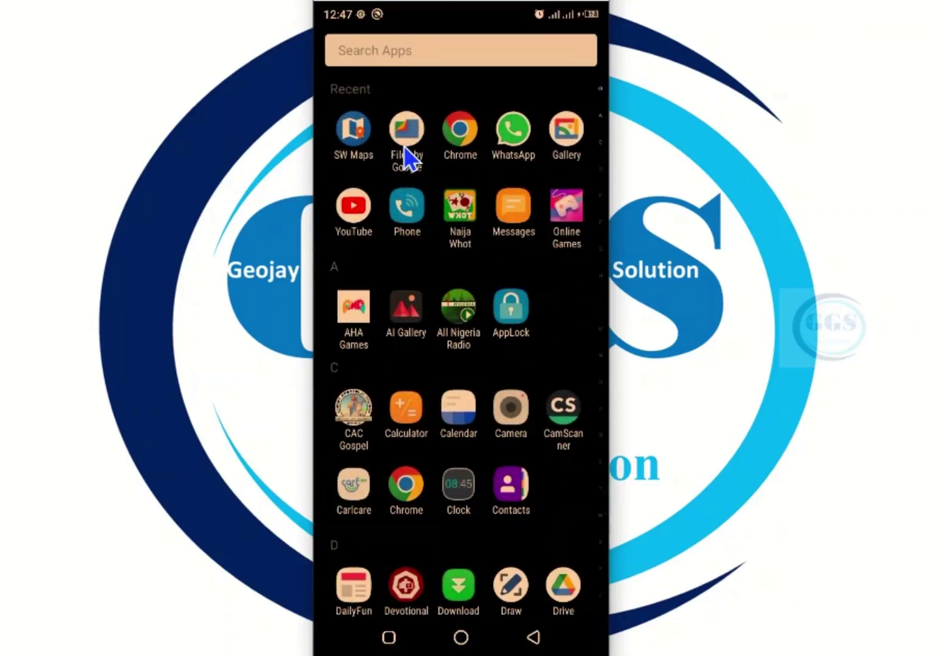
click(405, 148)
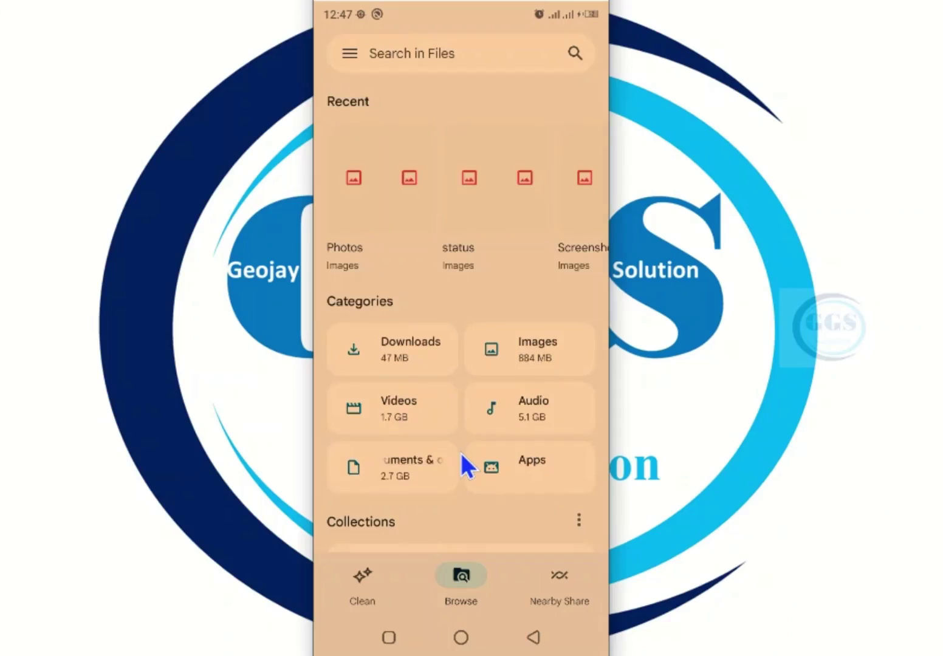
scroll(485, 442, down, 5)
scroll(480, 453, up, 4)
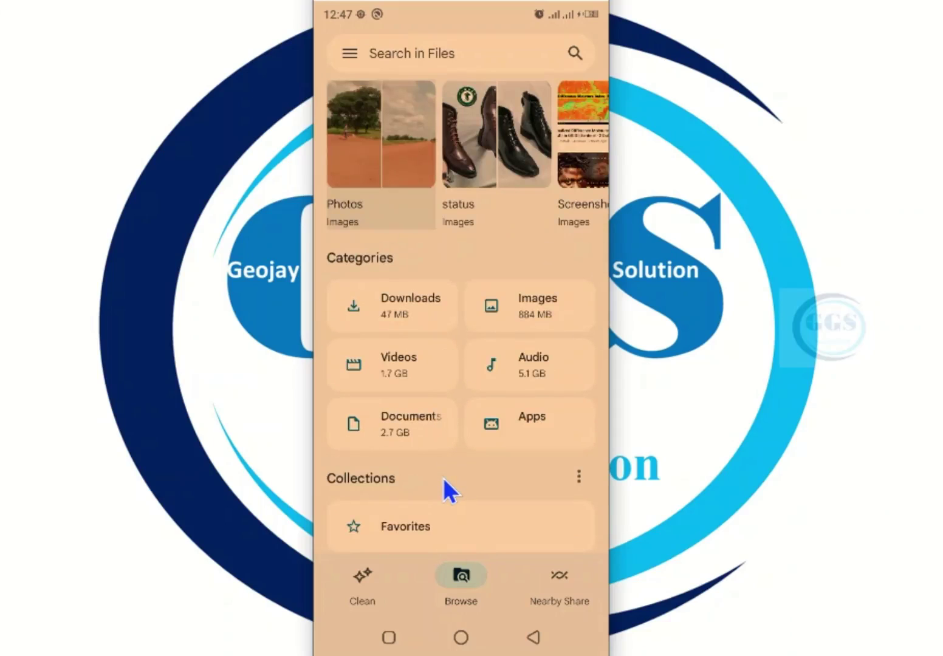
scroll(445, 481, down, 5)
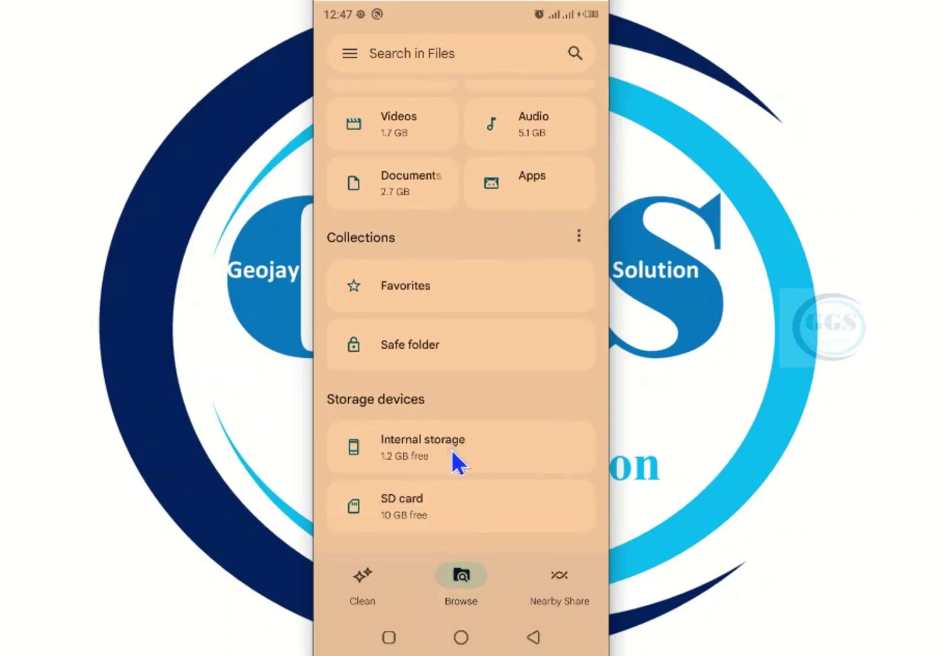
click(434, 447)
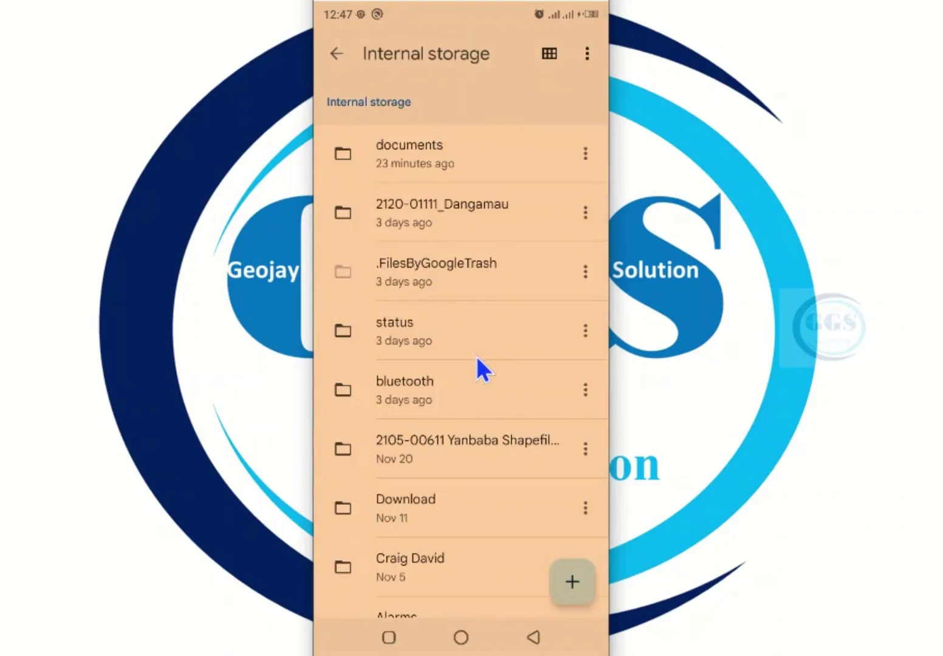
Browse to SW_Maps > Export and open Road features updated.xls.
scroll(478, 358, down, 4)
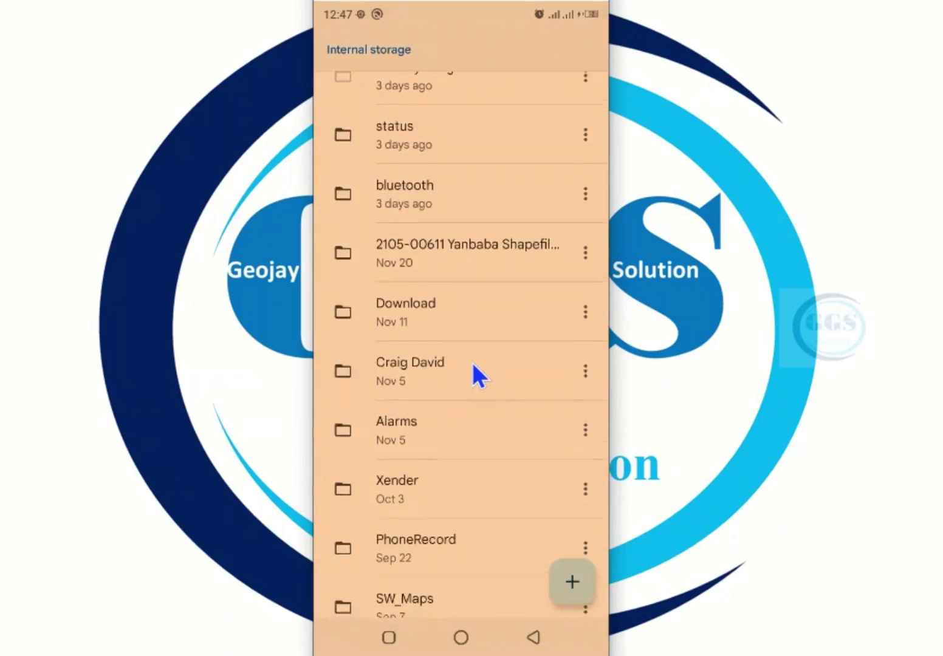
scroll(477, 374, down, 4)
click(409, 372)
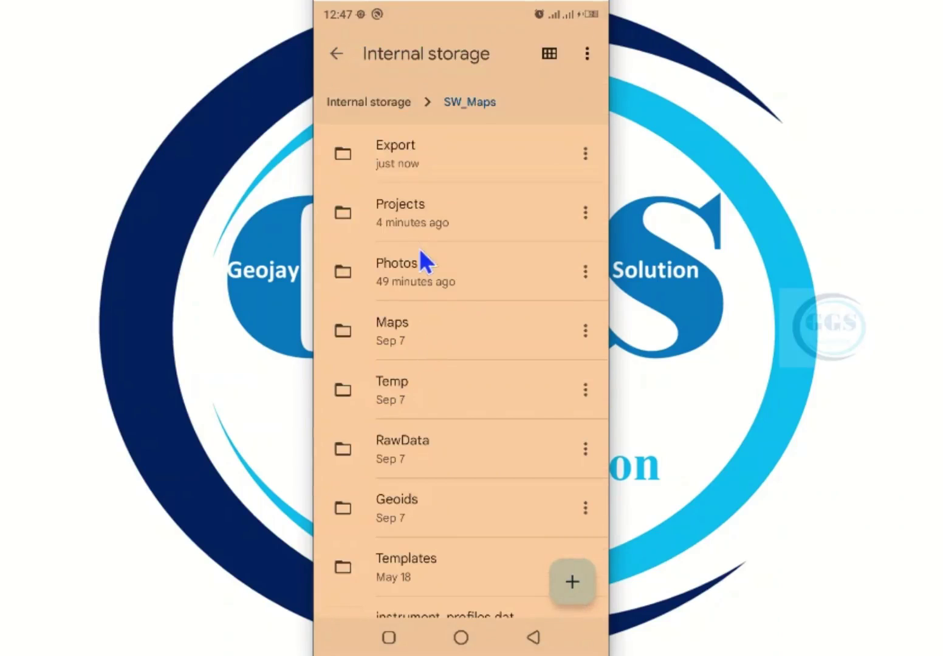
click(405, 155)
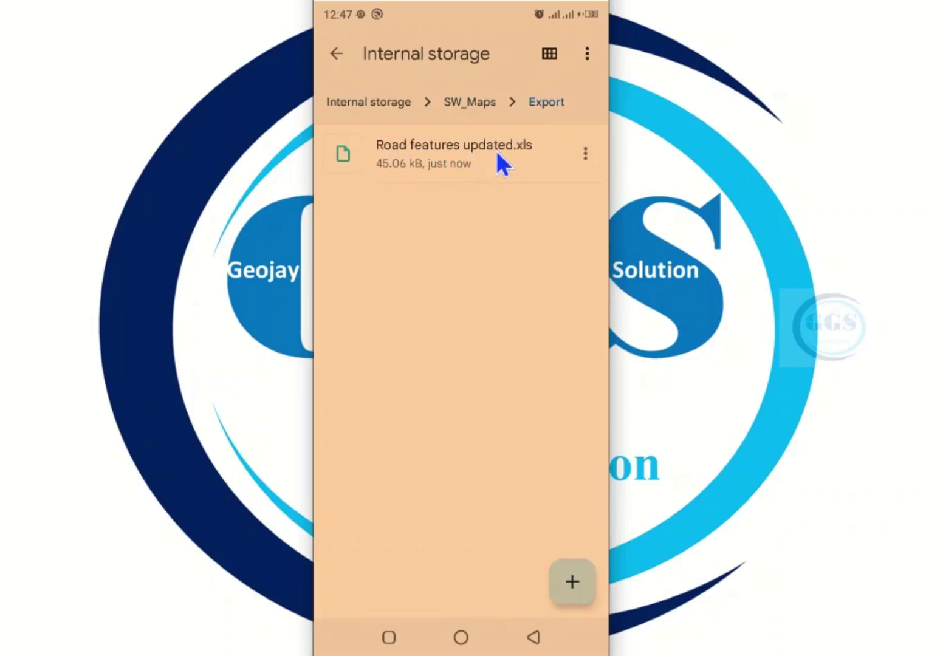
click(450, 149)
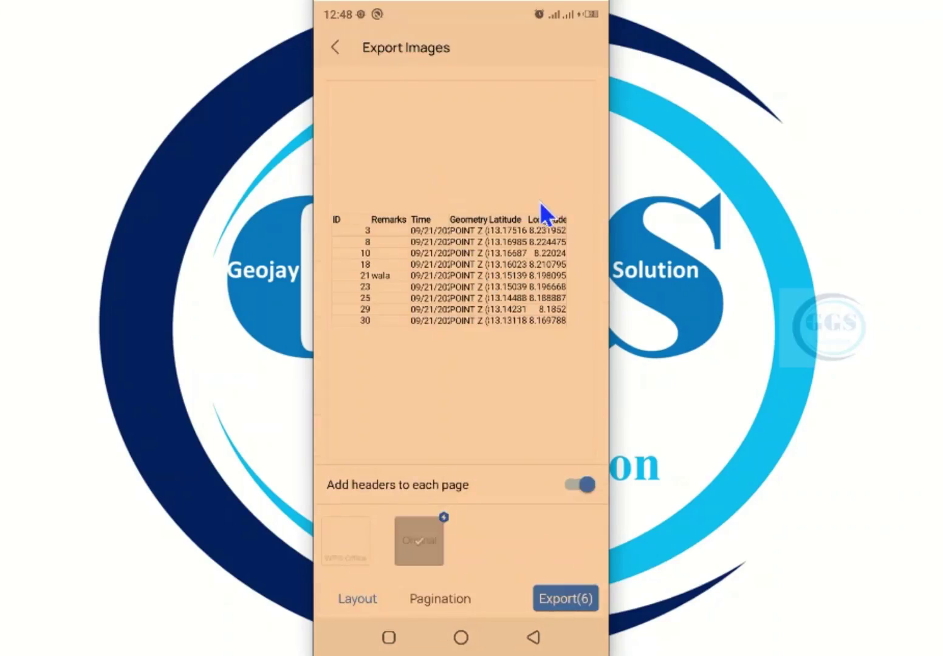
Go back from WPS Office's Export Images screen to edit the Culvert sheet.
right_click(410, 226)
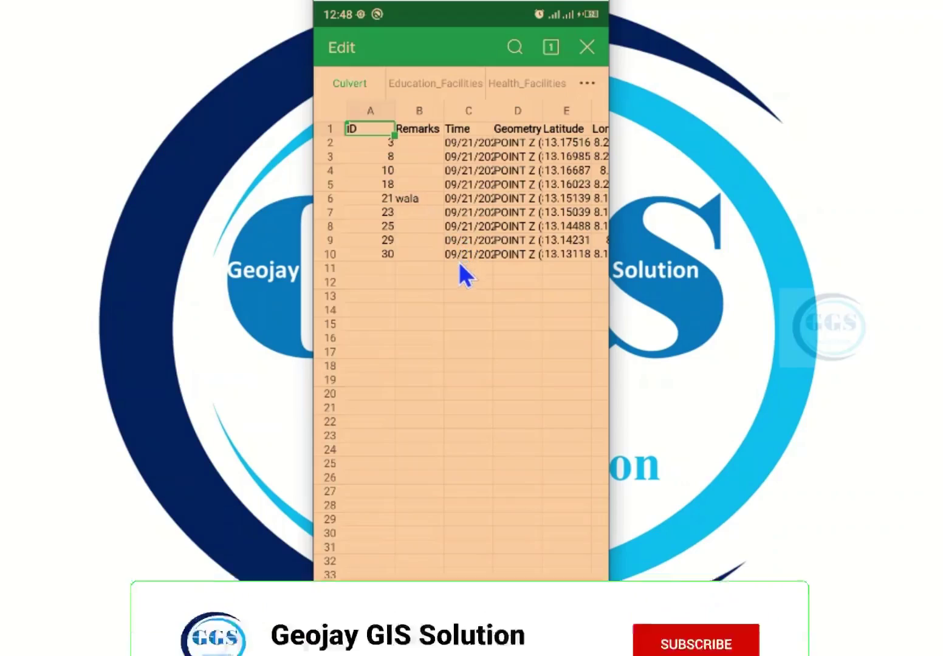
Browse across all the Culvert sheet's attribute columns.
drag(463, 152, 433, 152)
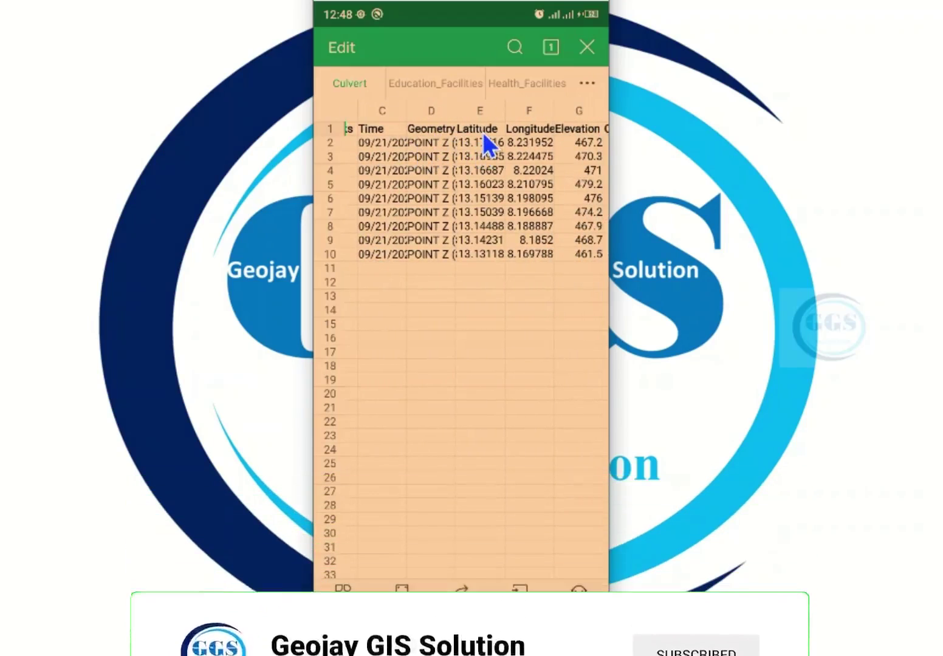
scroll(492, 146, right, 2)
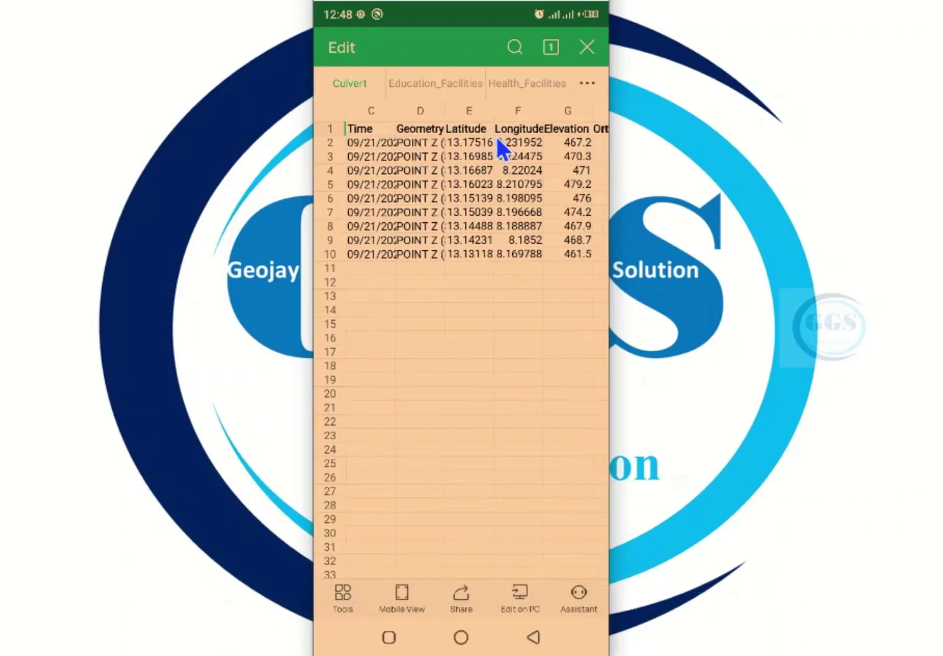
scroll(487, 155, right, 1)
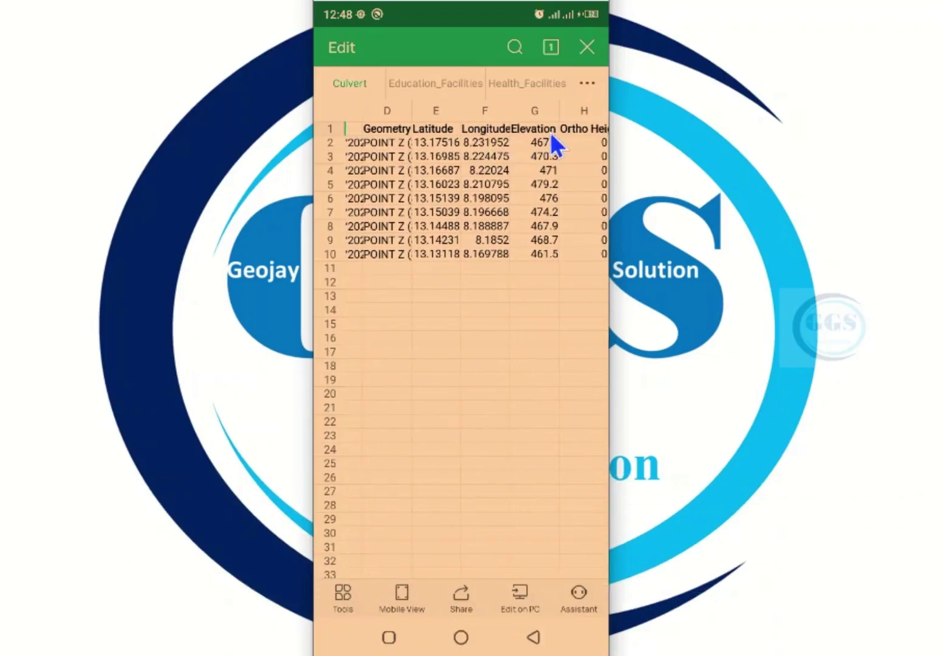
scroll(568, 135, right, 3)
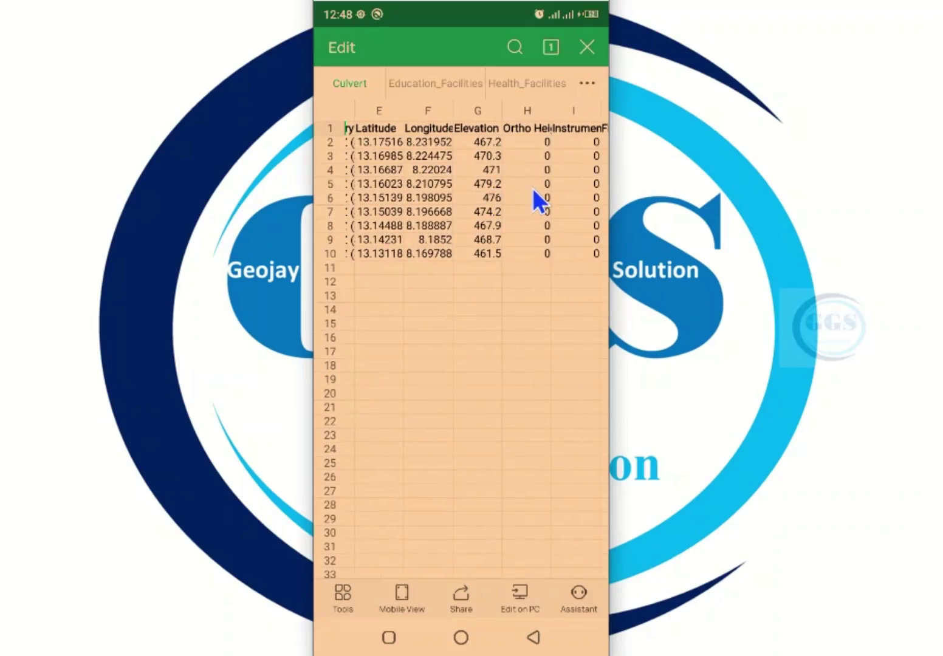
scroll(533, 189, right, 5)
scroll(537, 189, right, 4)
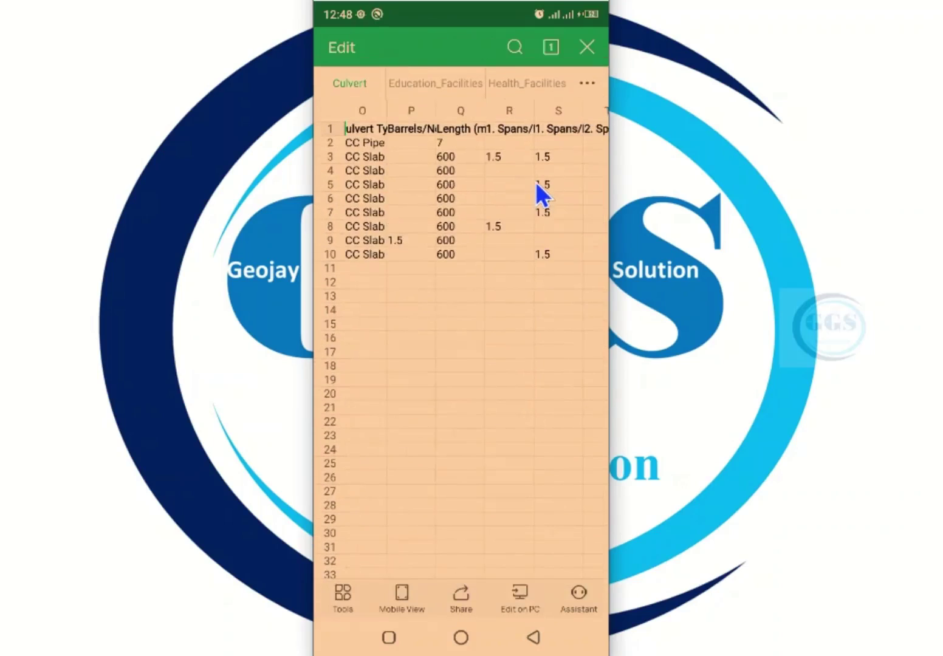
scroll(537, 184, right, 8)
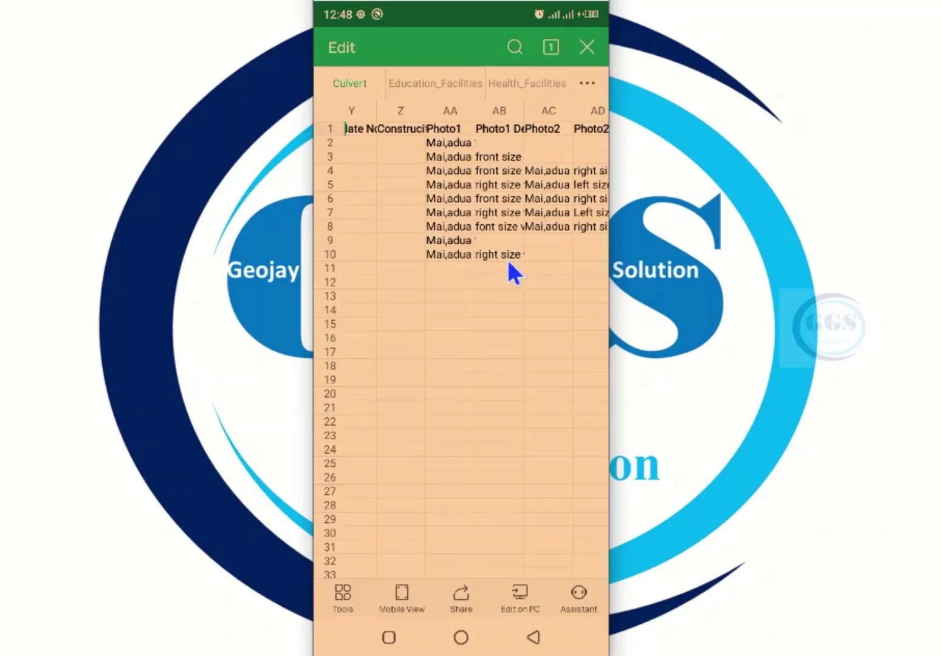
Review the five-record Education_Facilities sheet, then show Health_Facilities with records 13 and 31.
click(428, 85)
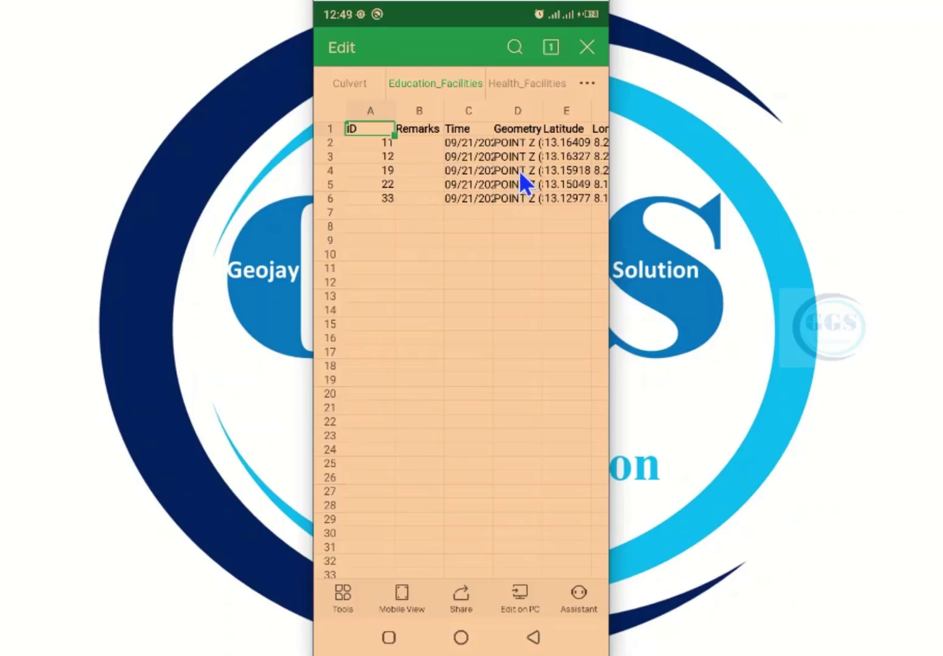
scroll(519, 172, right, 5)
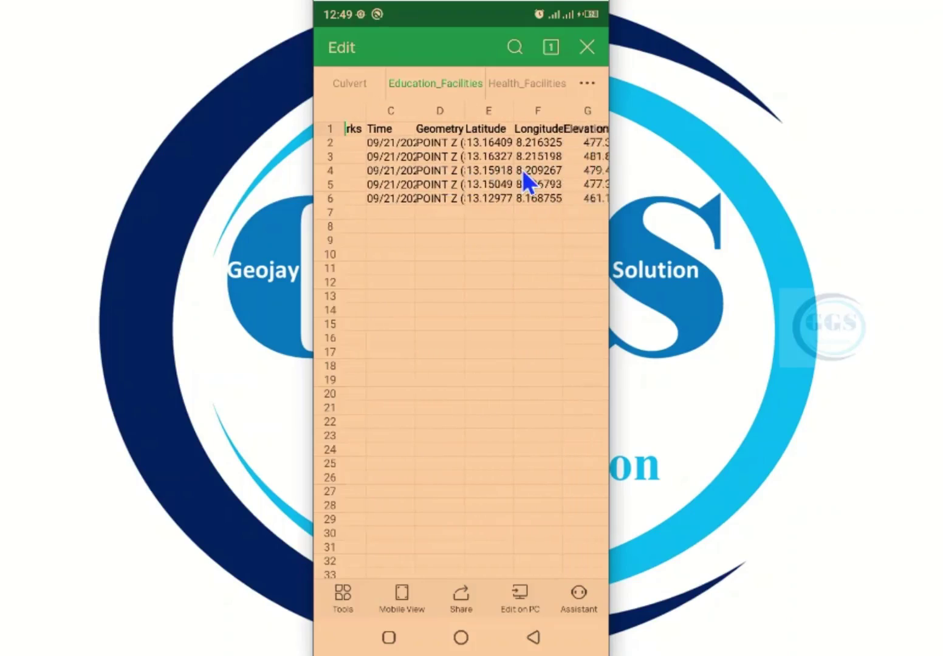
scroll(532, 149, right, 2)
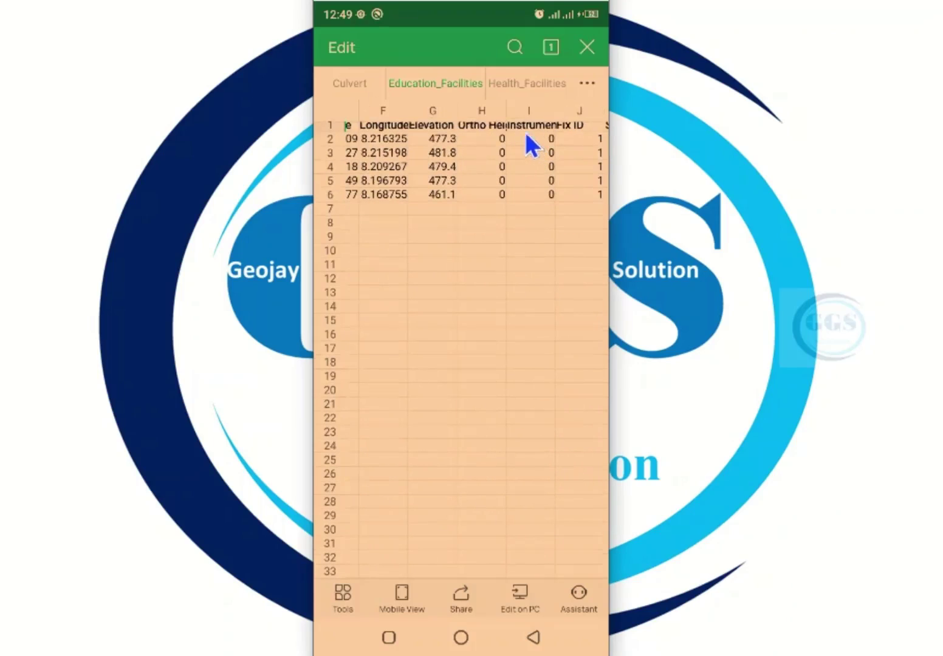
click(518, 88)
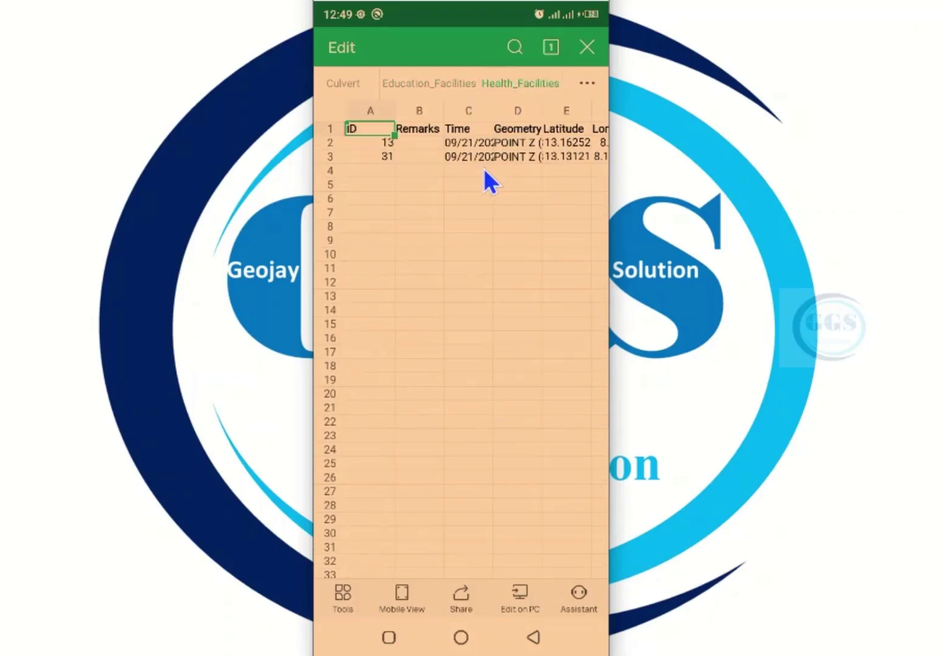